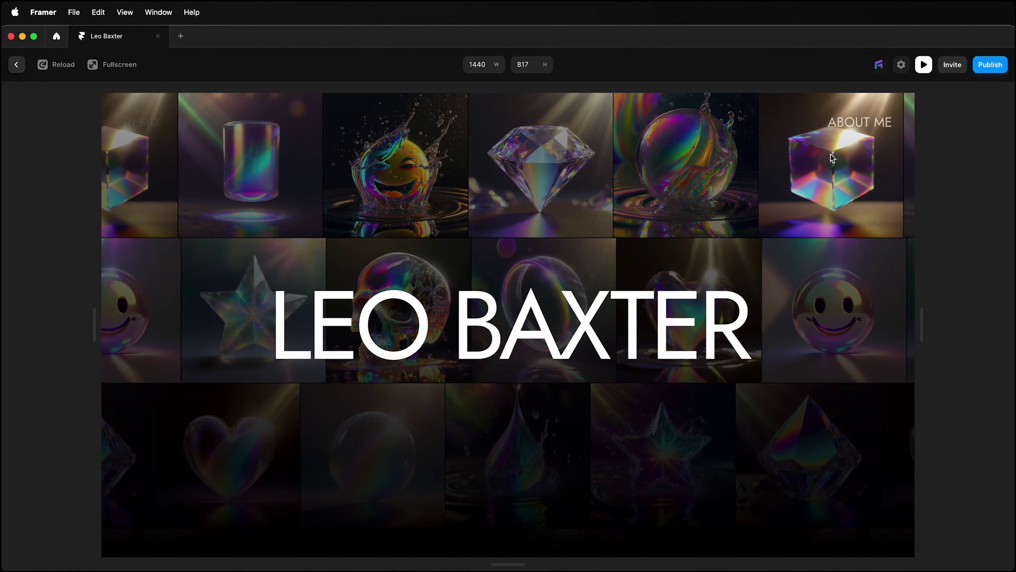
Step: Check the About Me overlay in Preview, then leave Preview for the Home page's Desktop view
{"action": "left_click", "coordinate": [869, 125]}
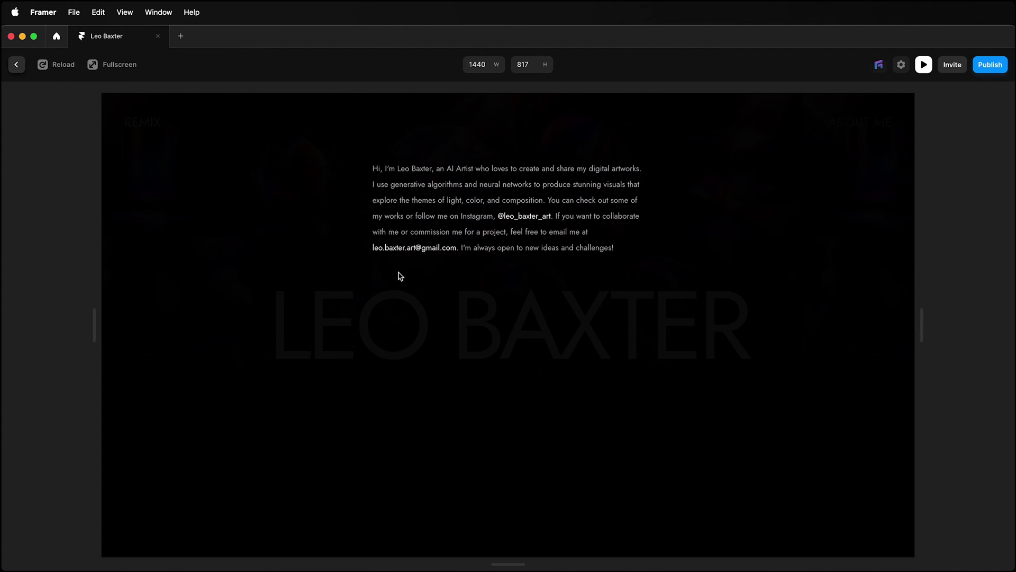
{"action": "left_click", "coordinate": [16, 64]}
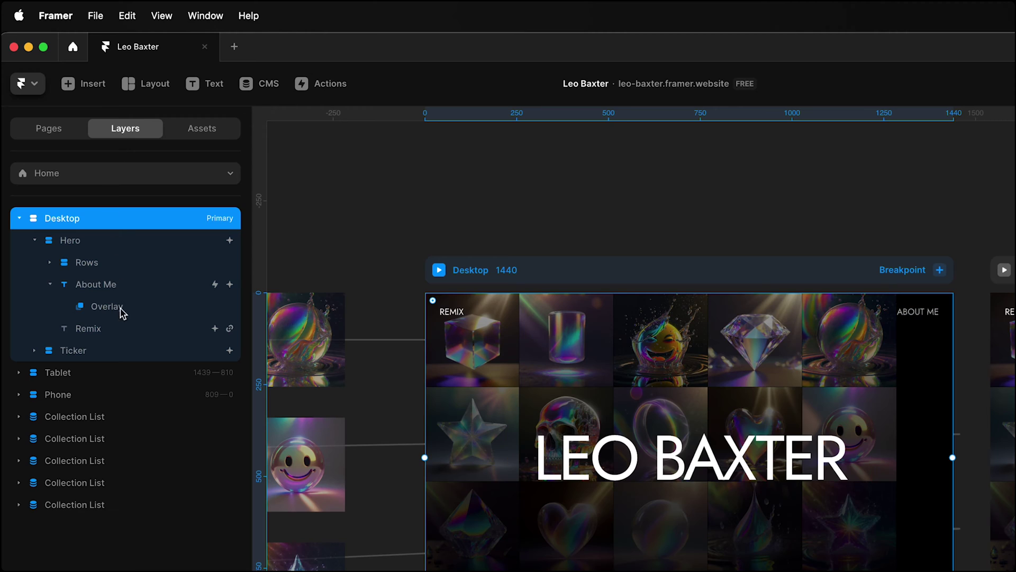
Step: Open the About Me overlay for editing and select the Title text inside its Post
{"action": "left_click", "coordinate": [125, 312]}
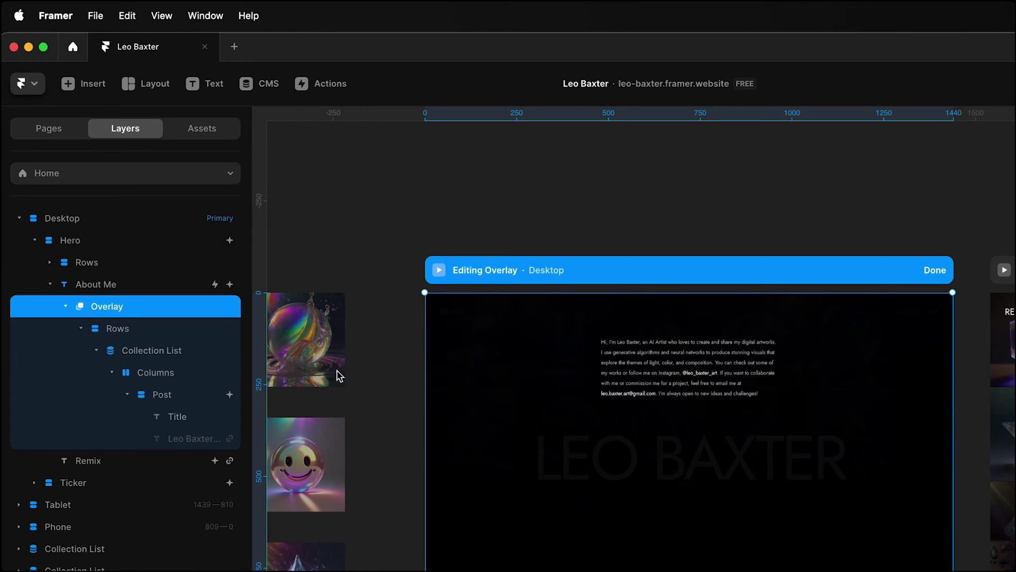
{"action": "left_click", "coordinate": [196, 417]}
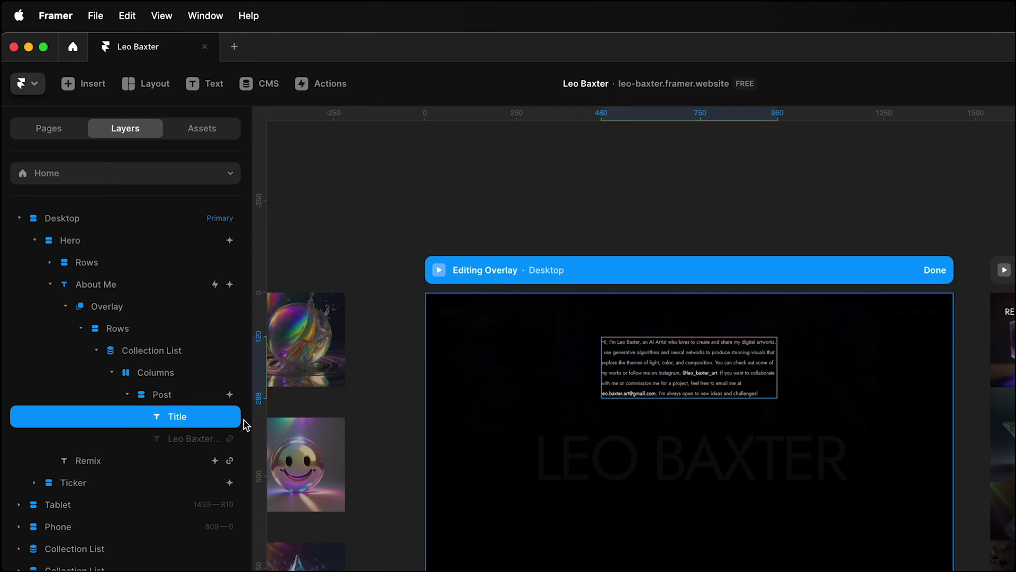
{"action": "left_click", "coordinate": [67, 85]}
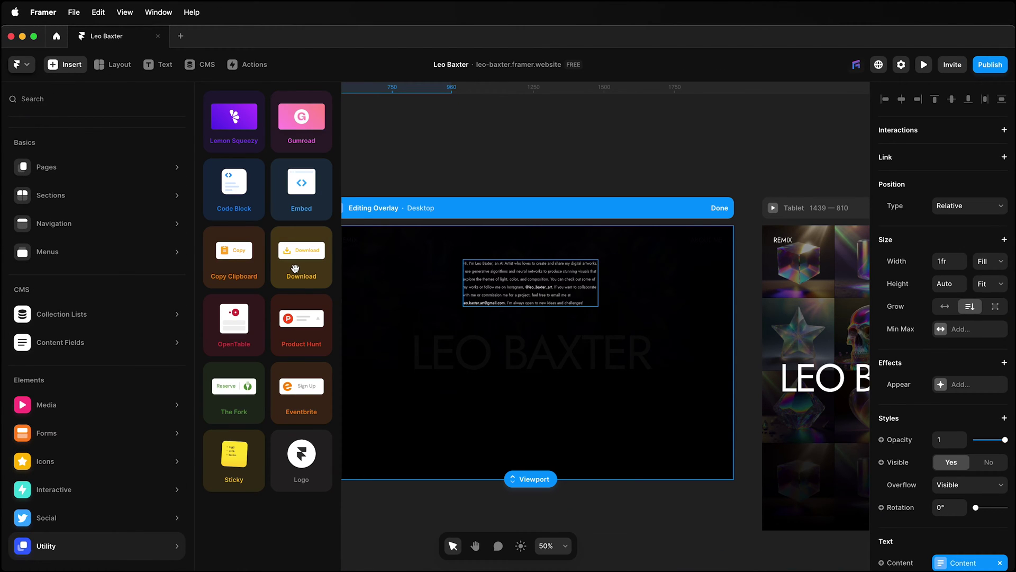
Step: Place a Download component from Utility elements below the bio text in the Post
{"action": "left_click_drag", "start_coordinate": [296, 268], "coordinate": [479, 306]}
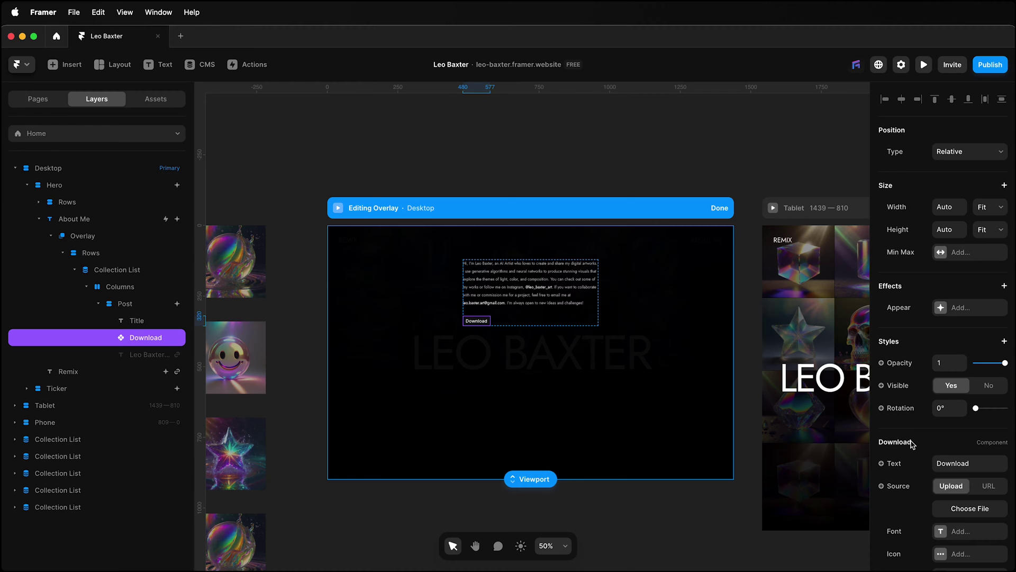
Step: At 100% zoom, relabel the Download button 'Download Resume', keeping its source on Upload
{"action": "scroll", "coordinate": [911, 443], "scroll_direction": "down", "scroll_amount": 4}
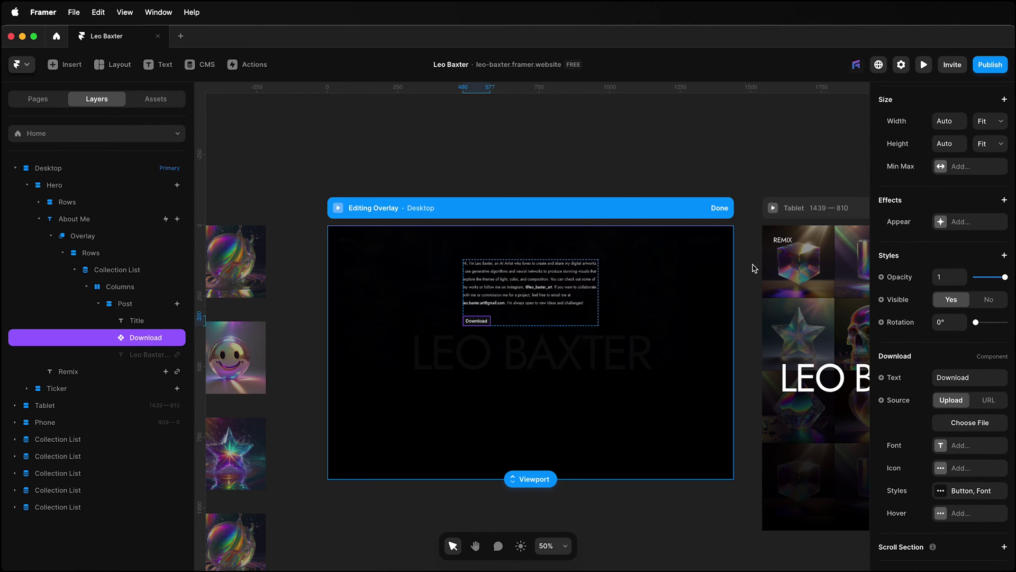
{"action": "key", "text": "shift+0"}
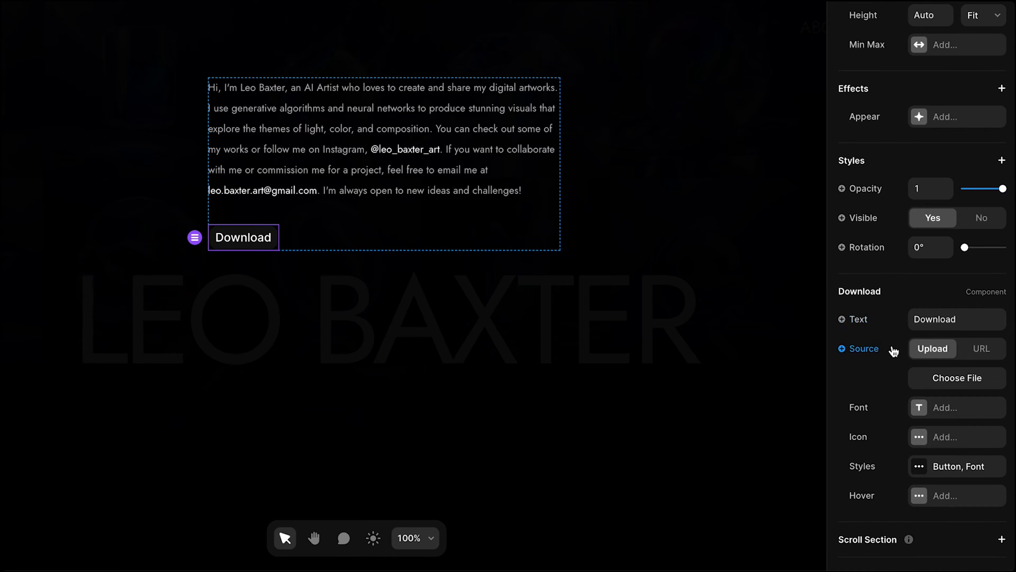
{"action": "left_click", "coordinate": [968, 324]}
{"action": "left_click", "coordinate": [989, 322]}
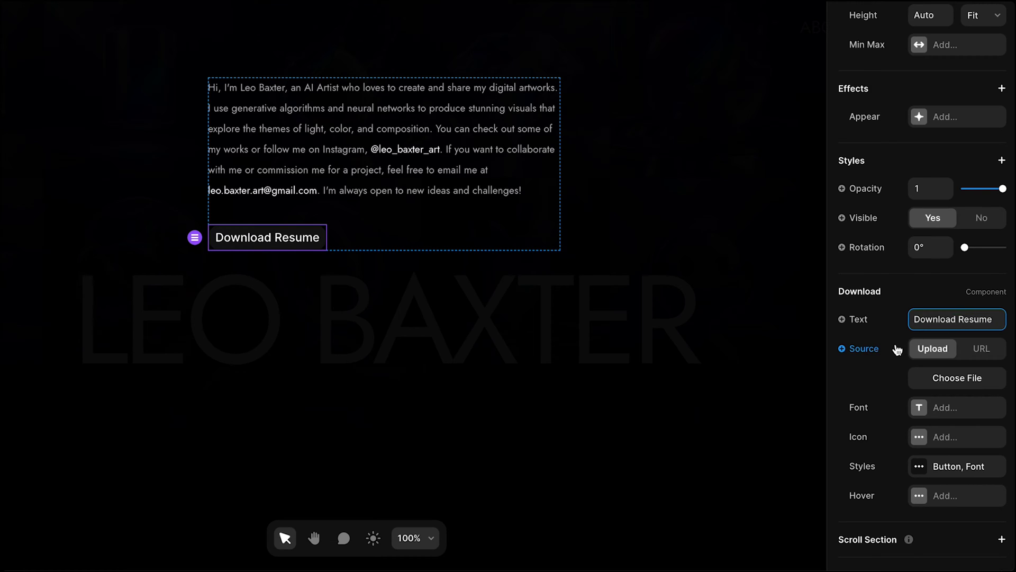
{"action": "left_click", "coordinate": [969, 353]}
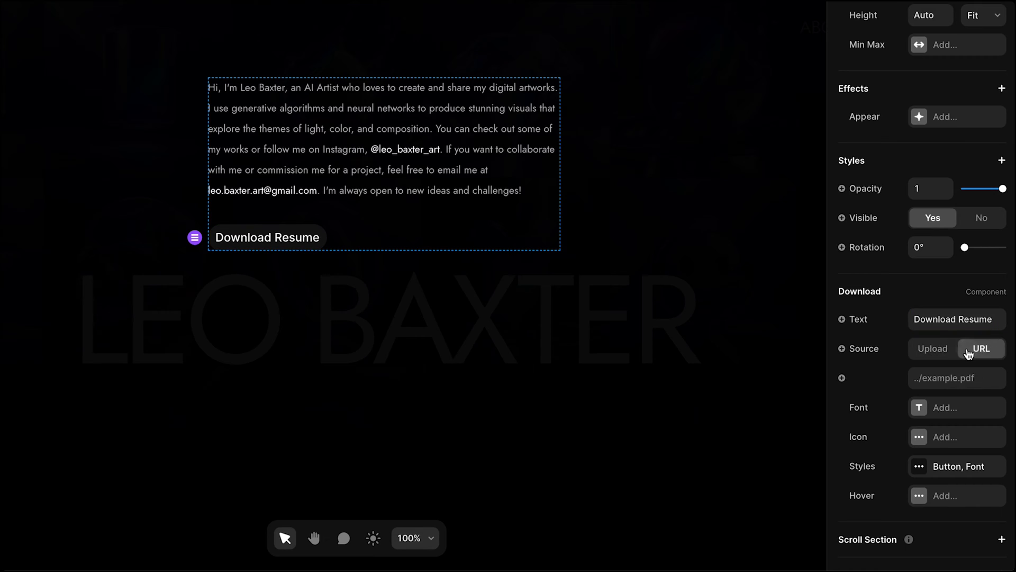
{"action": "left_click", "coordinate": [935, 351]}
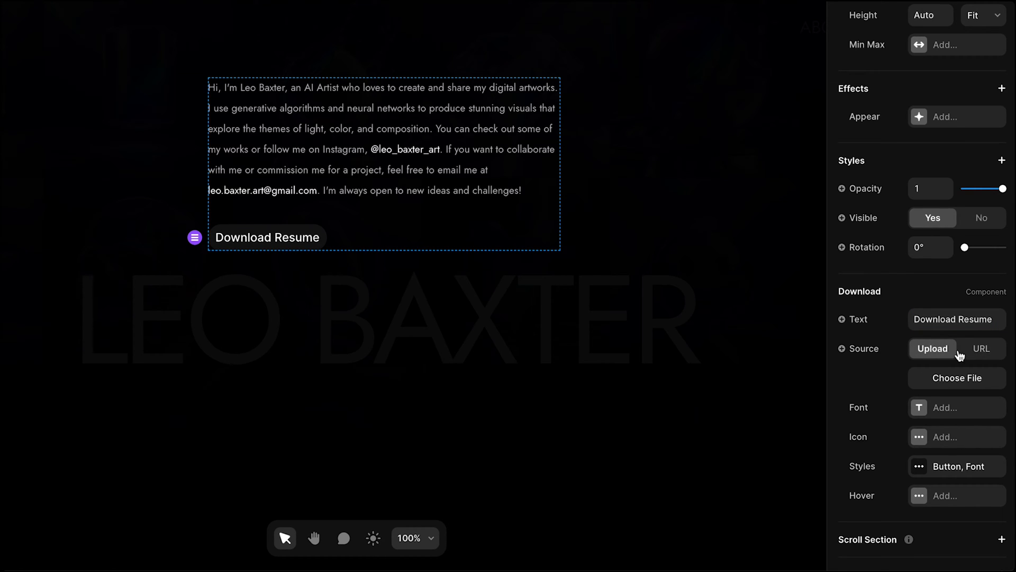
{"action": "left_click", "coordinate": [847, 323]}
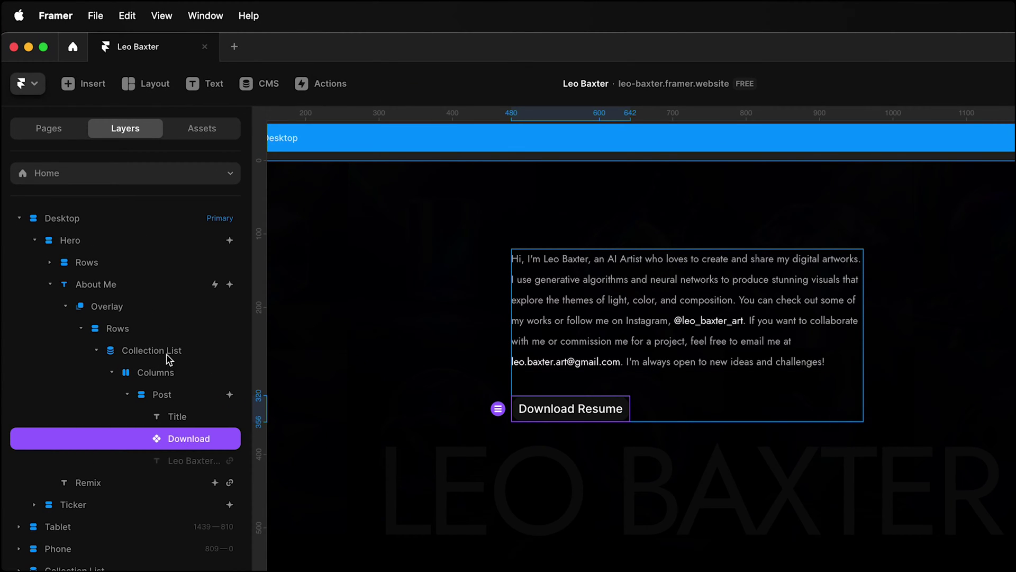
{"action": "left_click", "coordinate": [168, 352]}
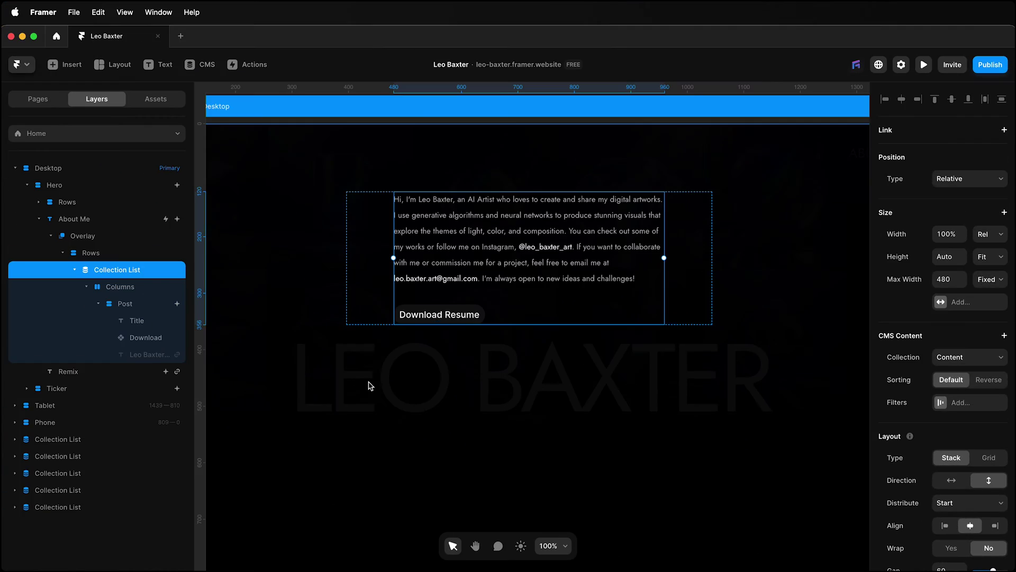
{"action": "left_click", "coordinate": [139, 342]}
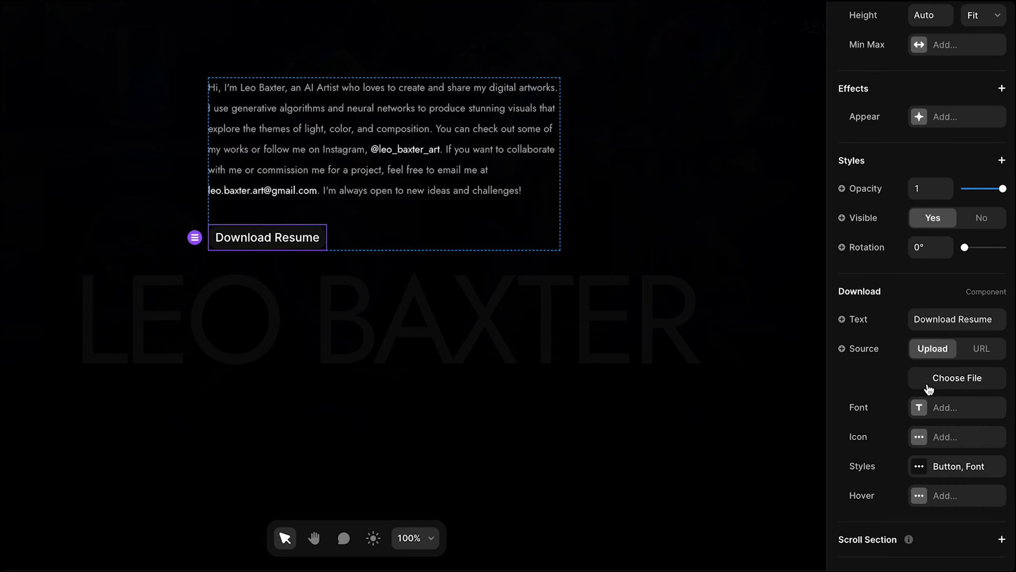
Step: Give the Download Resume label its own font: Jost at size 14
{"action": "left_click", "coordinate": [947, 408]}
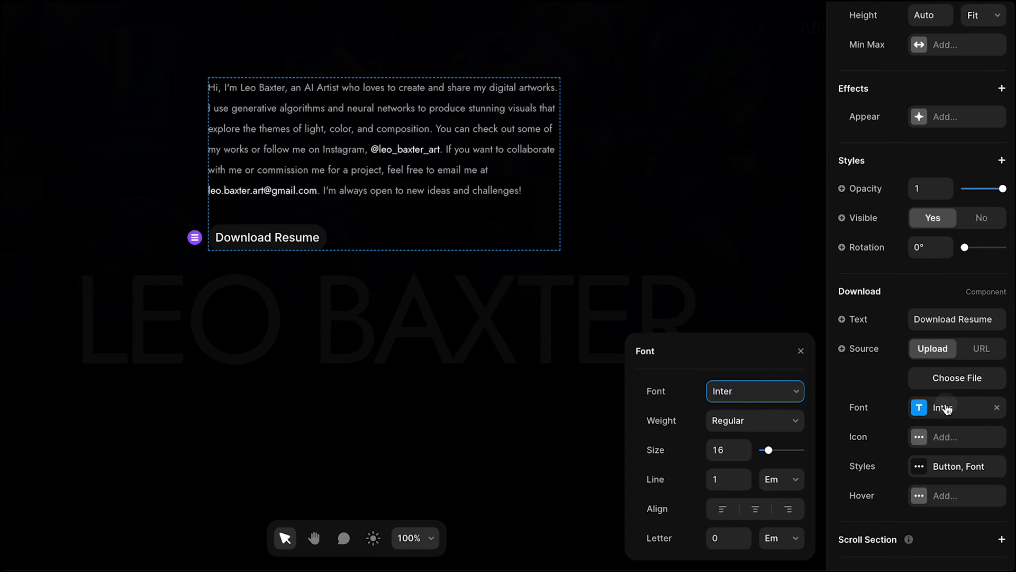
{"action": "left_click", "coordinate": [767, 393]}
{"action": "type", "text": "Jost"}
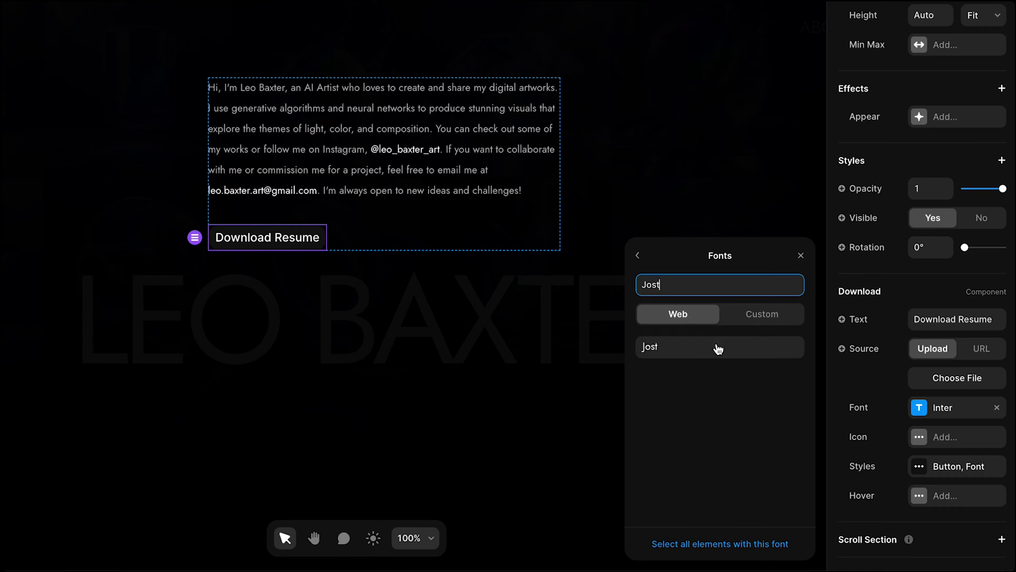
{"action": "left_click", "coordinate": [718, 347]}
{"action": "left_click", "coordinate": [638, 258]}
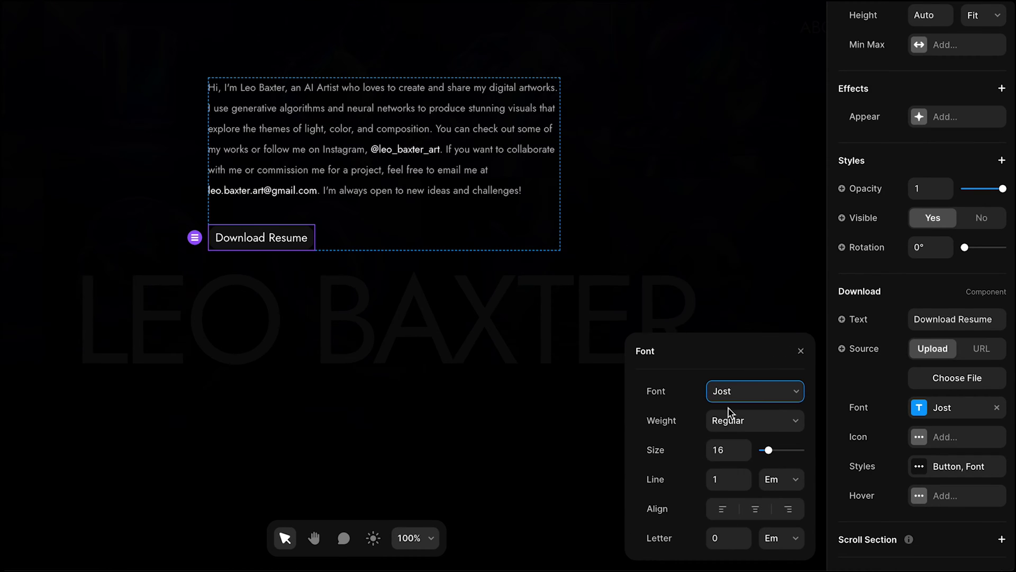
{"action": "left_click", "coordinate": [736, 450]}
{"action": "type", "text": "14"}
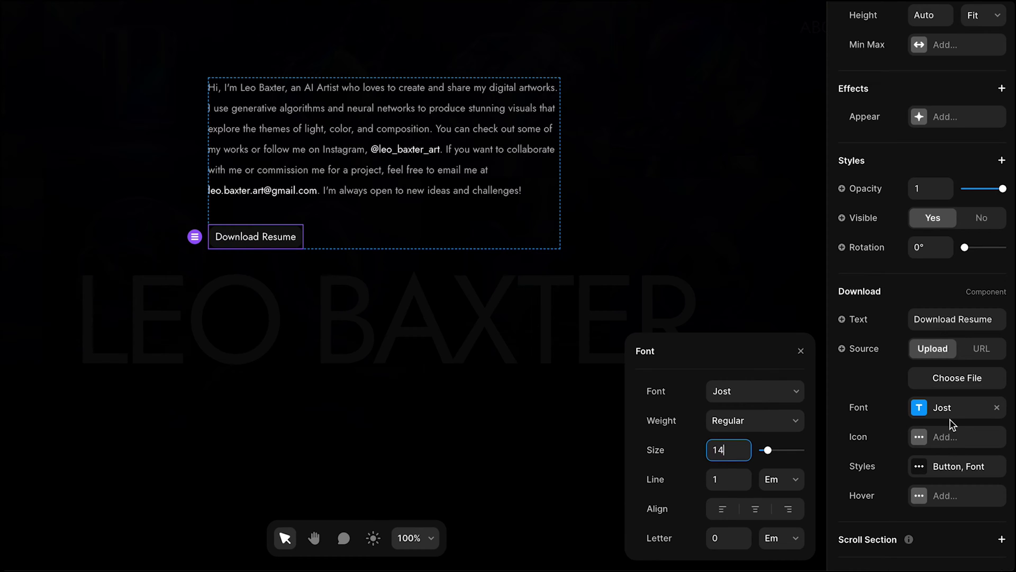
Step: Use the default download icon at size 14, aligned to End after the label
{"action": "left_click", "coordinate": [948, 437]}
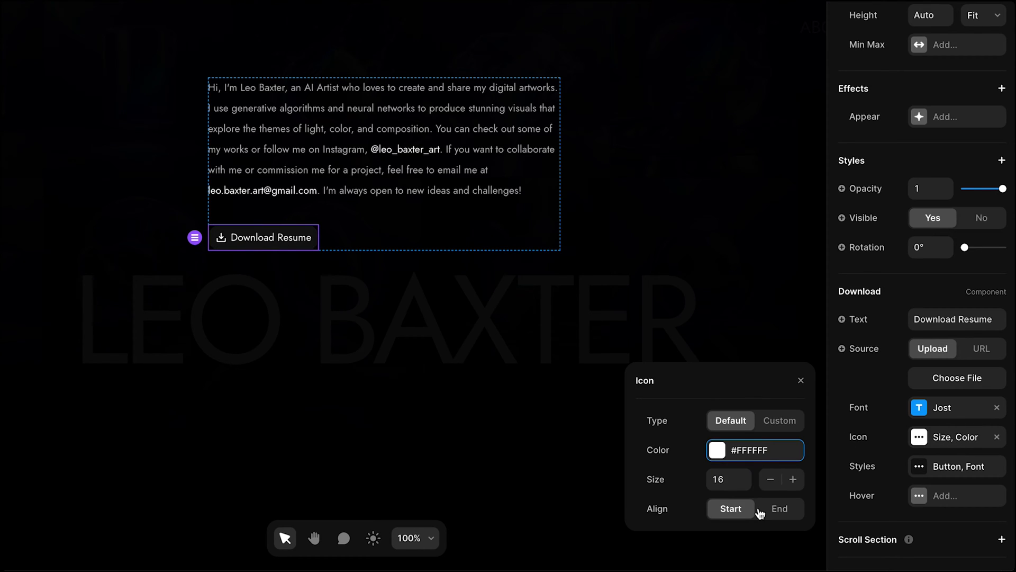
{"action": "left_click", "coordinate": [775, 422]}
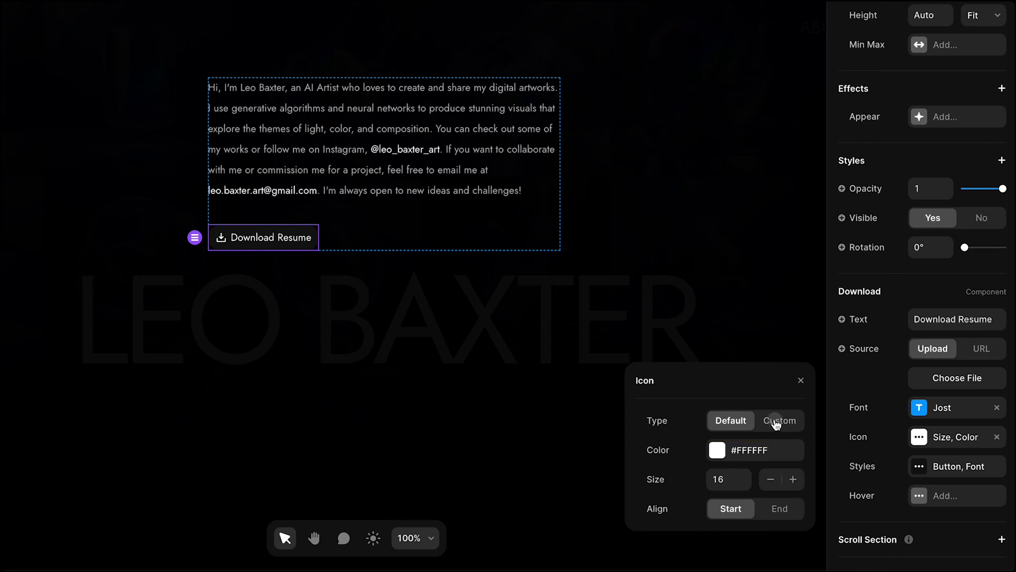
{"action": "left_click", "coordinate": [741, 422]}
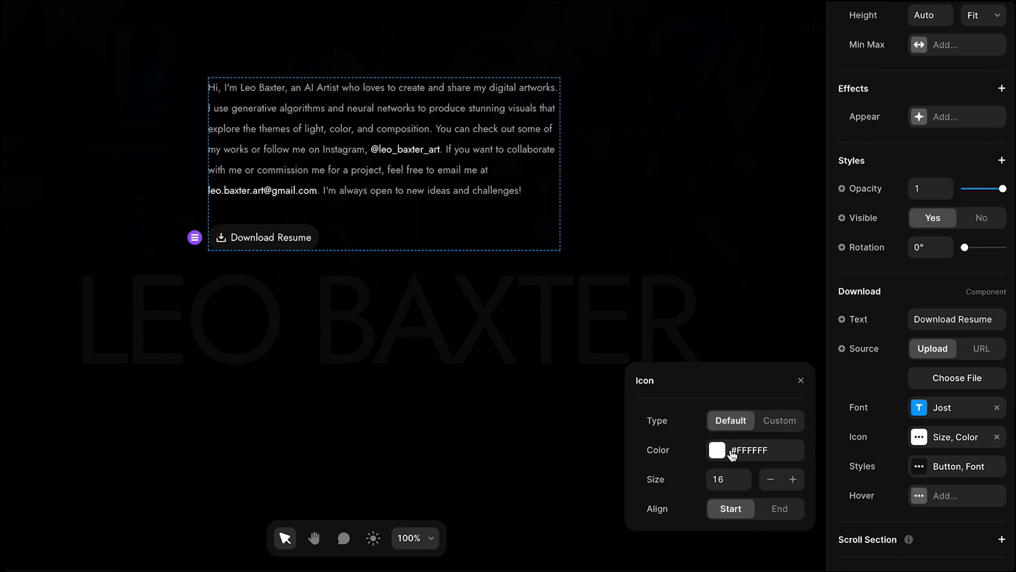
{"action": "double_click", "coordinate": [731, 479]}
{"action": "type", "text": "14"}
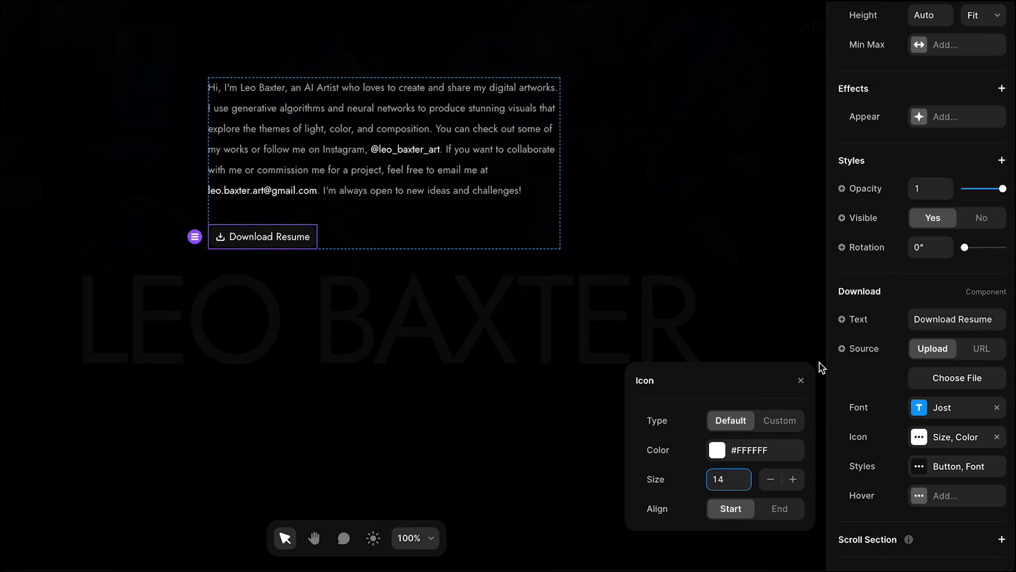
{"action": "left_click", "coordinate": [776, 510]}
{"action": "left_click", "coordinate": [742, 514]}
{"action": "left_click", "coordinate": [780, 517]}
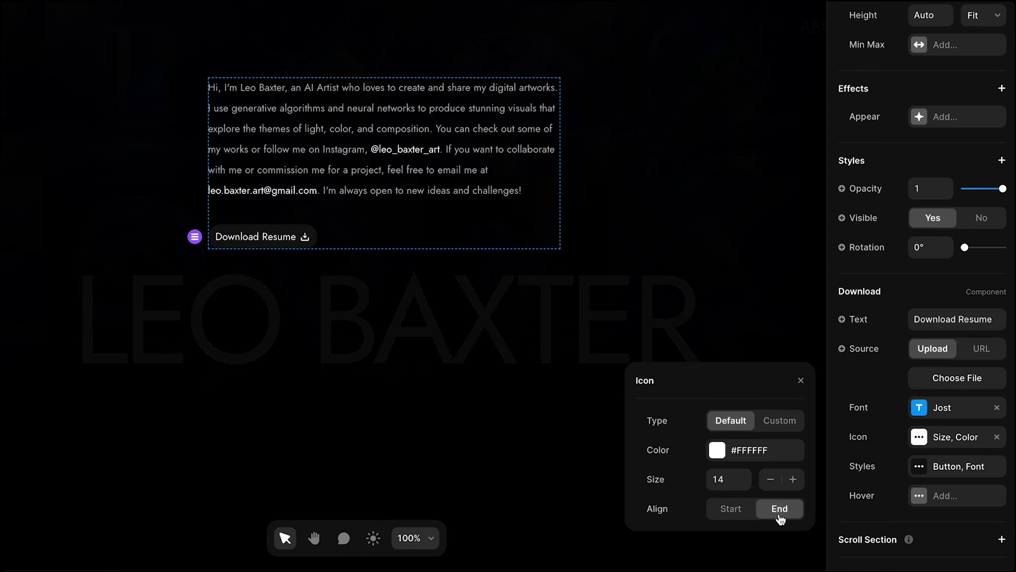
{"action": "left_click", "coordinate": [945, 466]}
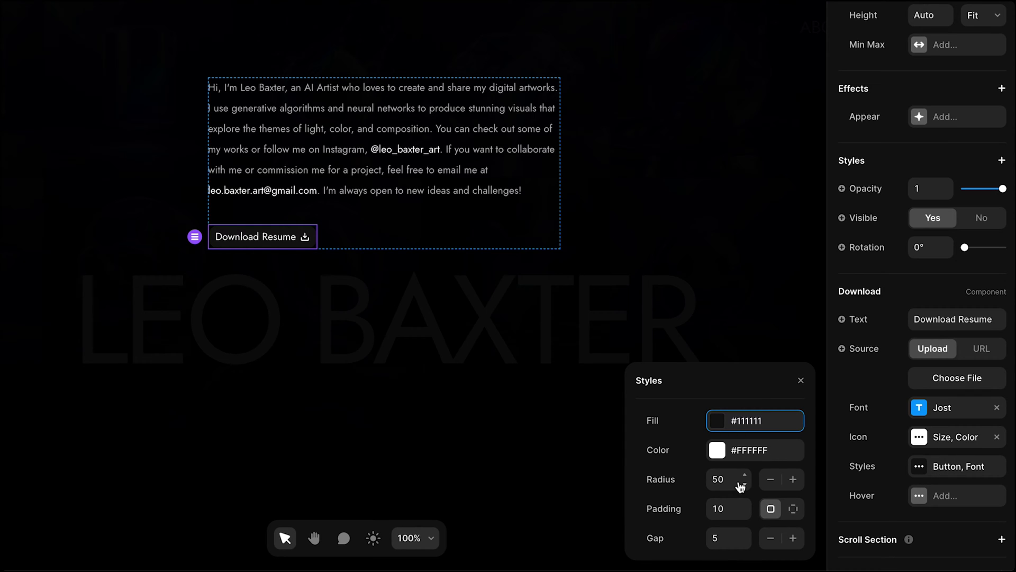
Step: Make the button fill White with a Black label and a Black download icon
{"action": "left_click", "coordinate": [748, 422]}
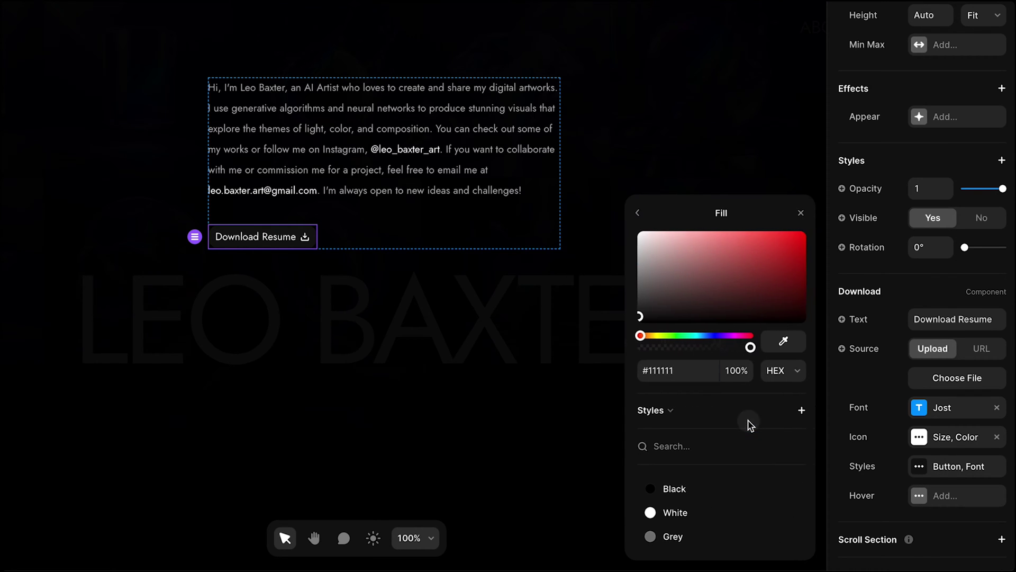
{"action": "left_click", "coordinate": [698, 513]}
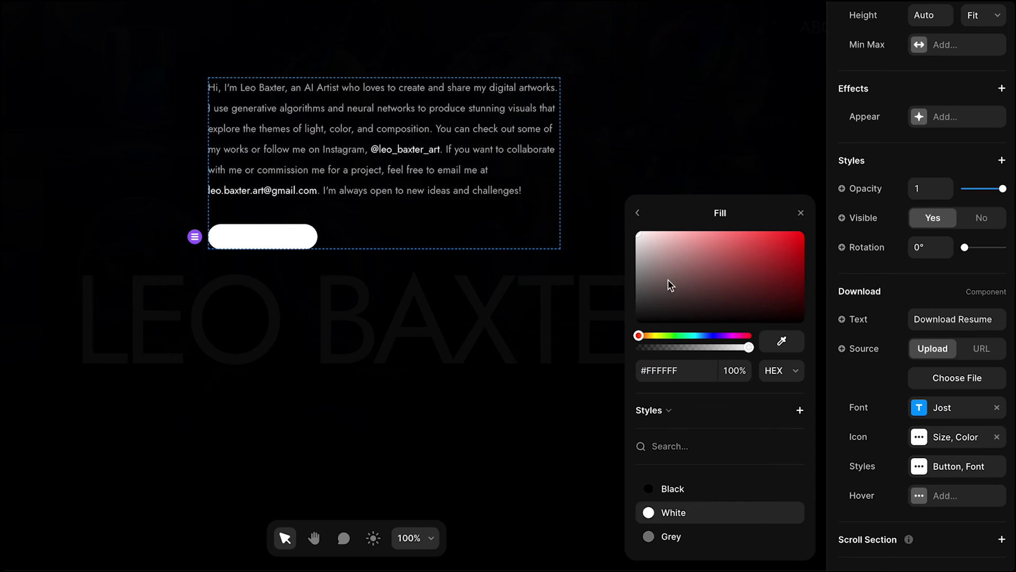
{"action": "left_click", "coordinate": [639, 214]}
{"action": "left_click", "coordinate": [732, 289]}
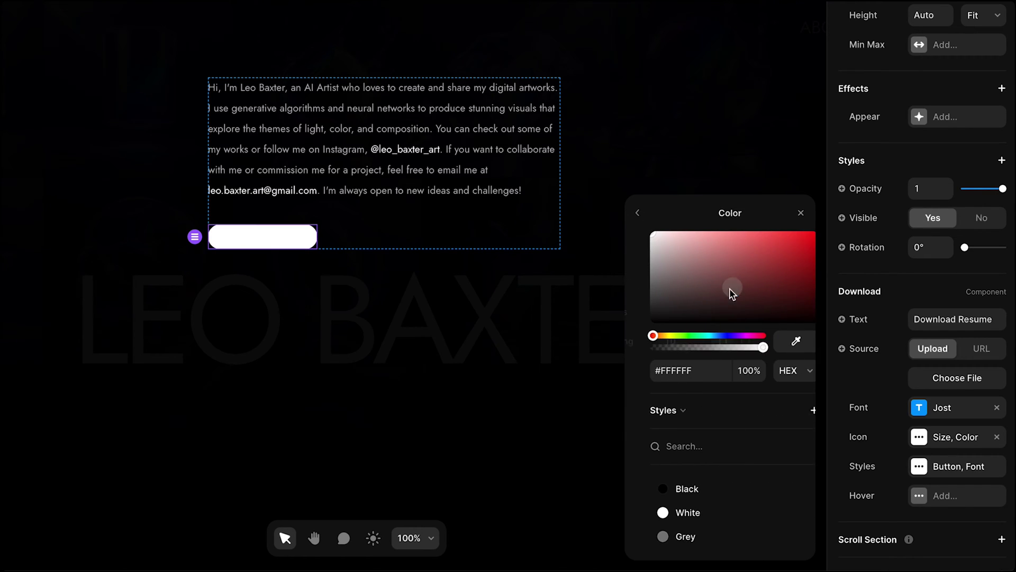
{"action": "left_click", "coordinate": [692, 488]}
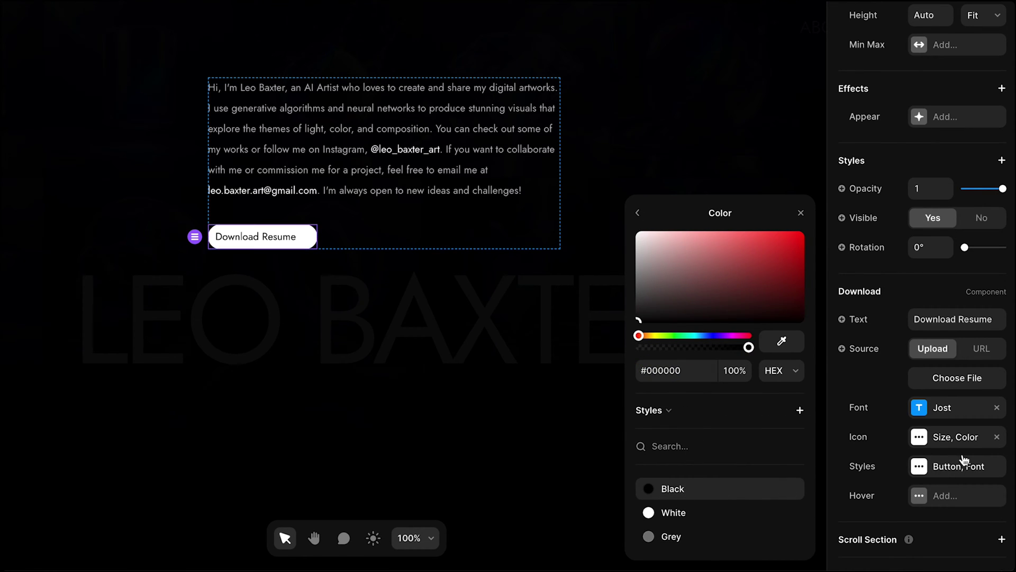
{"action": "left_click", "coordinate": [956, 439]}
{"action": "left_click", "coordinate": [716, 480]}
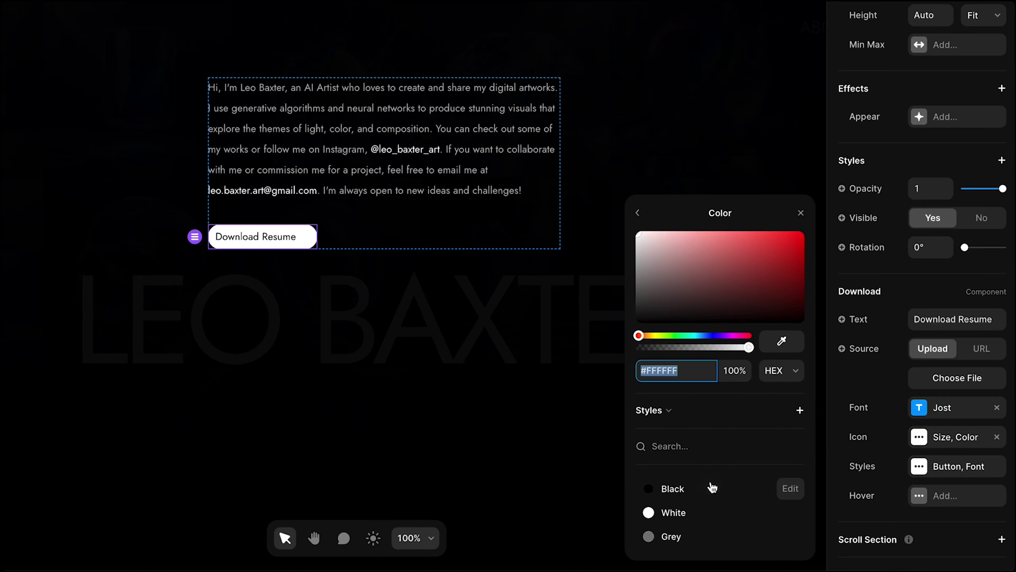
{"action": "left_click", "coordinate": [673, 488]}
{"action": "left_click", "coordinate": [638, 214]}
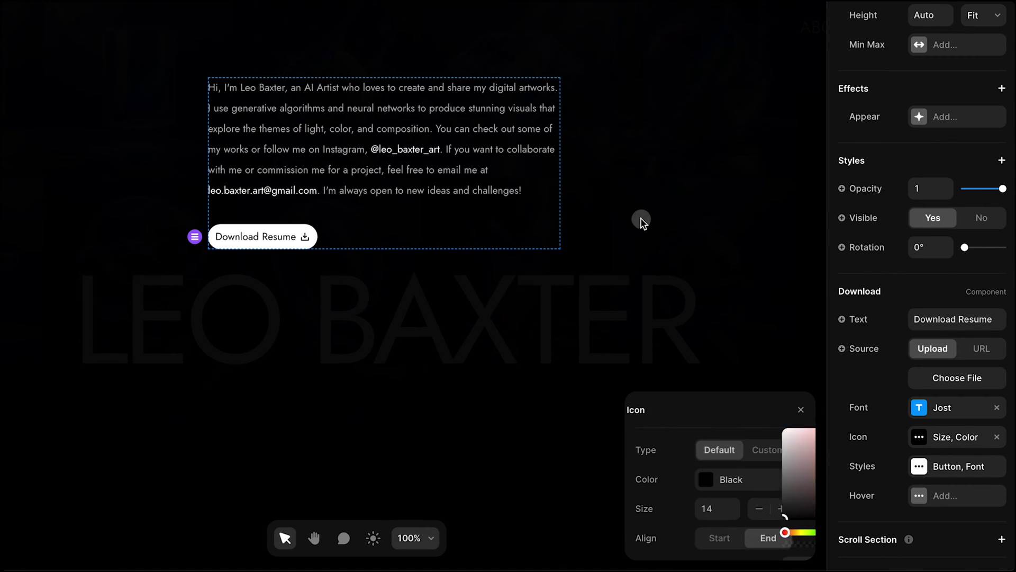
Step: Reduce the button's corner radius from 50 to 5
{"action": "left_click", "coordinate": [964, 474]}
{"action": "left_click", "coordinate": [737, 482]}
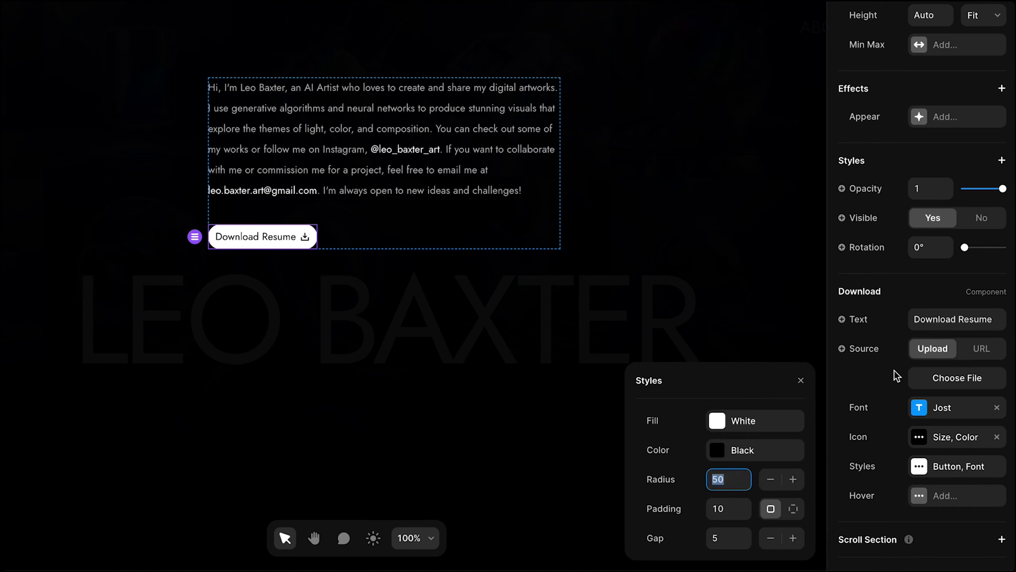
{"action": "type", "text": "5"}
Step: Add a hover effect with no fill or colour change and a 0.25 s Ease transition
{"action": "left_click", "coordinate": [947, 497]}
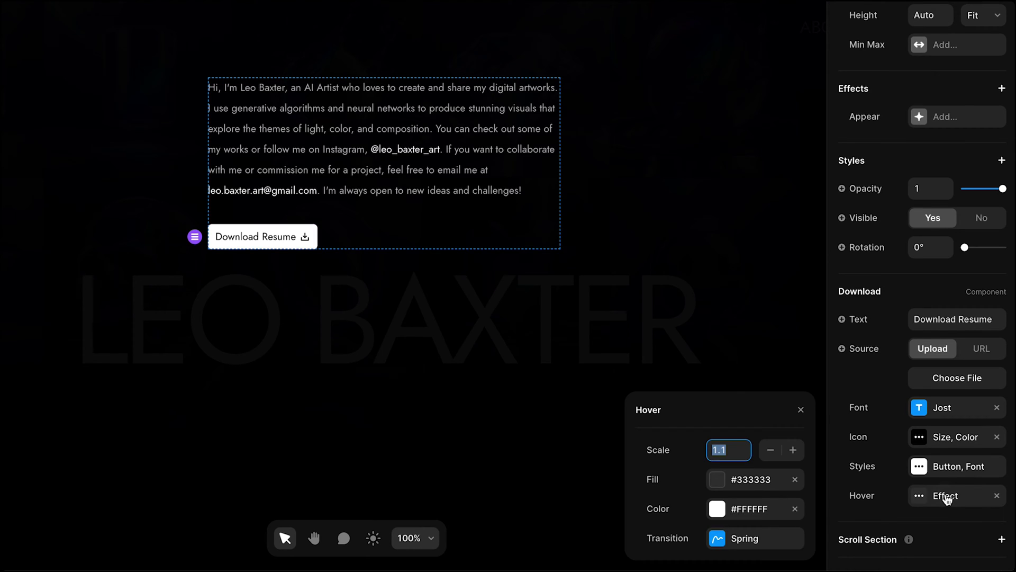
{"action": "left_click", "coordinate": [794, 479]}
{"action": "left_click", "coordinate": [795, 508]}
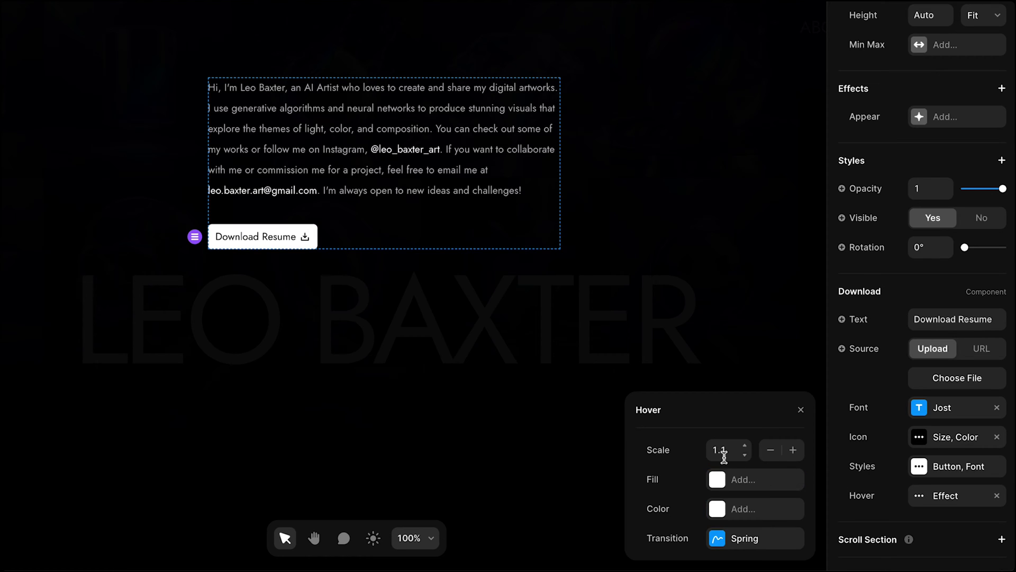
{"action": "left_click", "coordinate": [745, 539]}
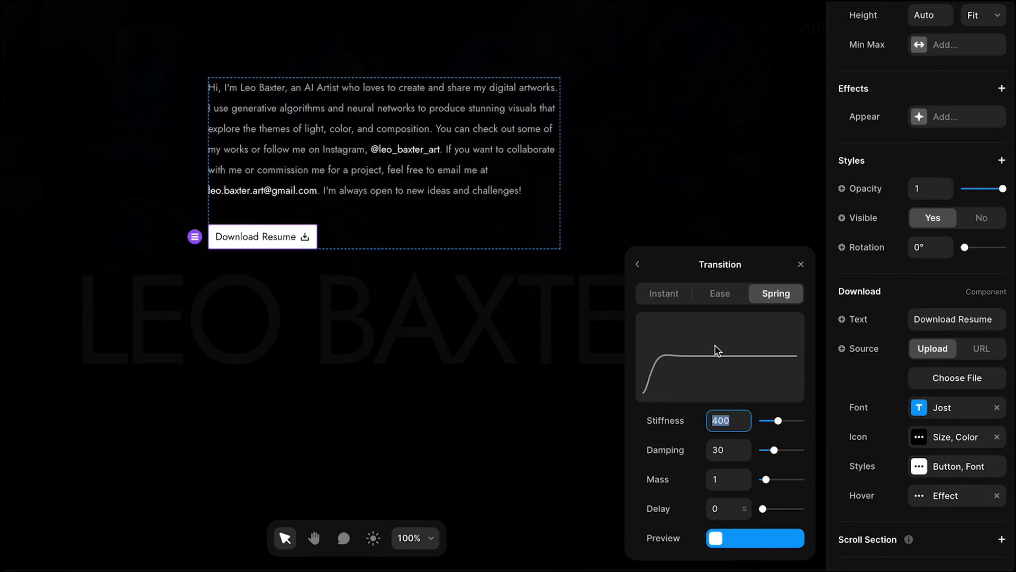
{"action": "left_click", "coordinate": [724, 305]}
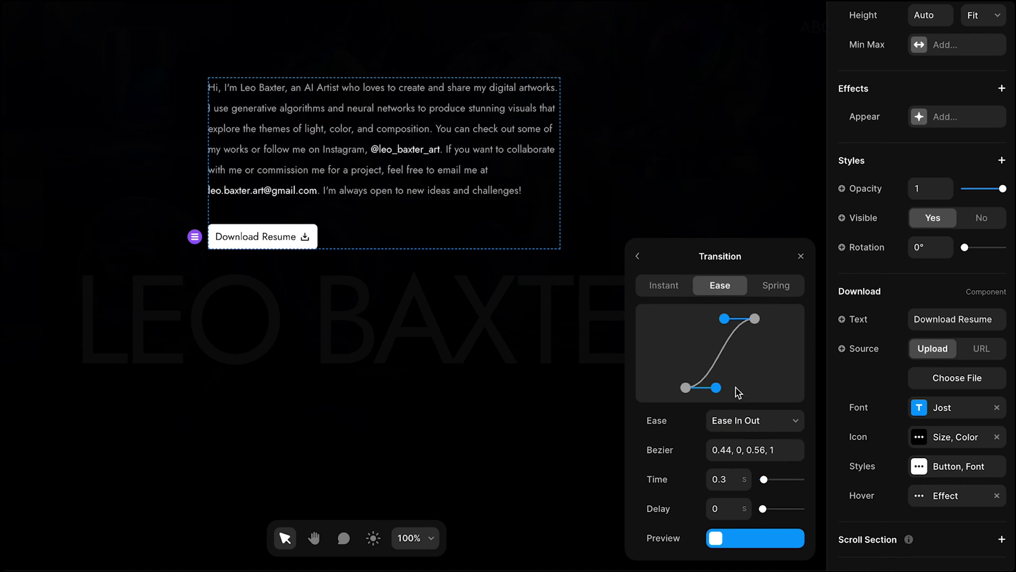
{"action": "left_click", "coordinate": [747, 483]}
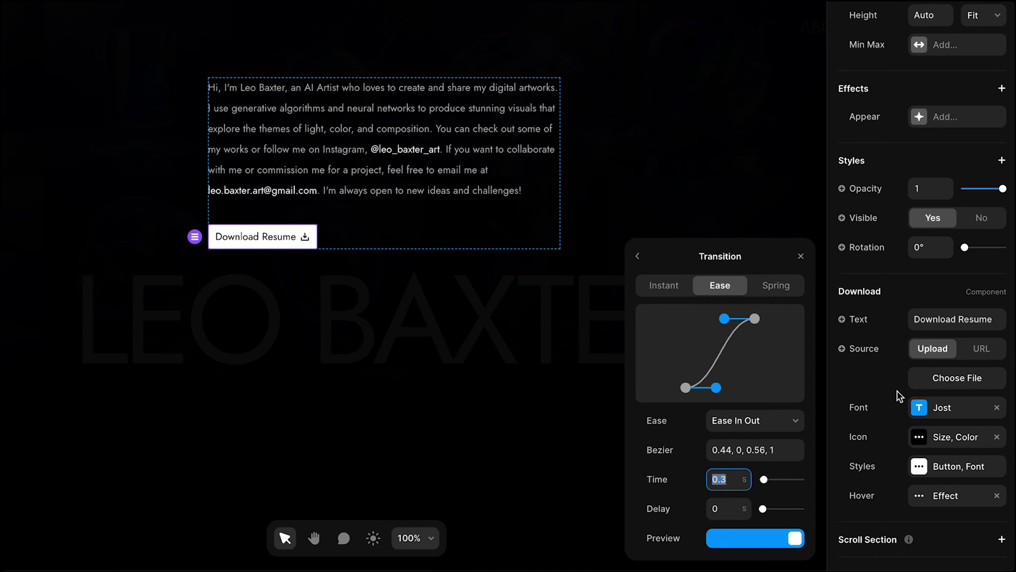
{"action": "key", "text": "Right"}
{"action": "type", "text": "25"}
{"action": "key", "text": "Return"}
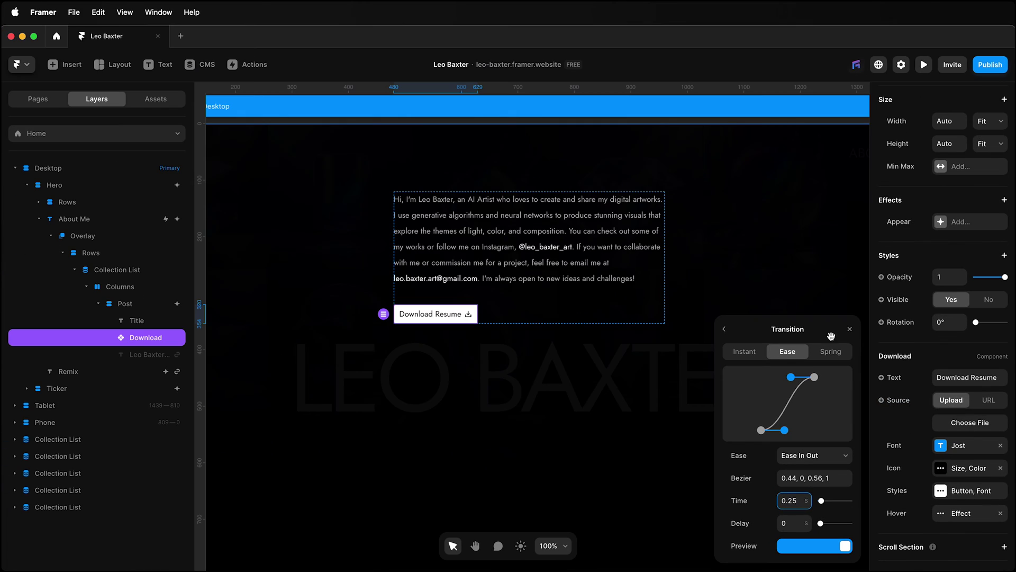
{"action": "left_click", "coordinate": [724, 330]}
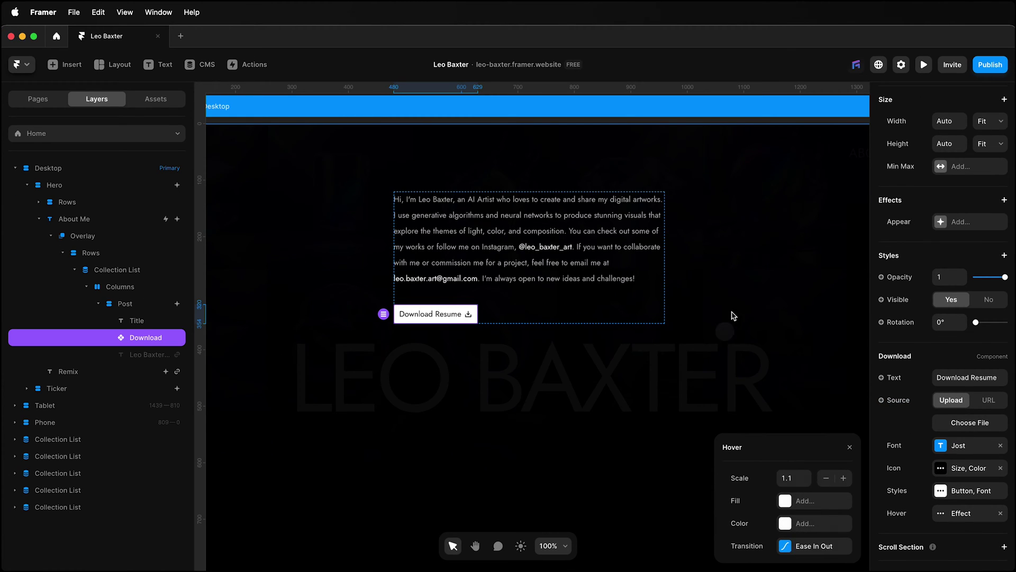
{"action": "left_click", "coordinate": [849, 448]}
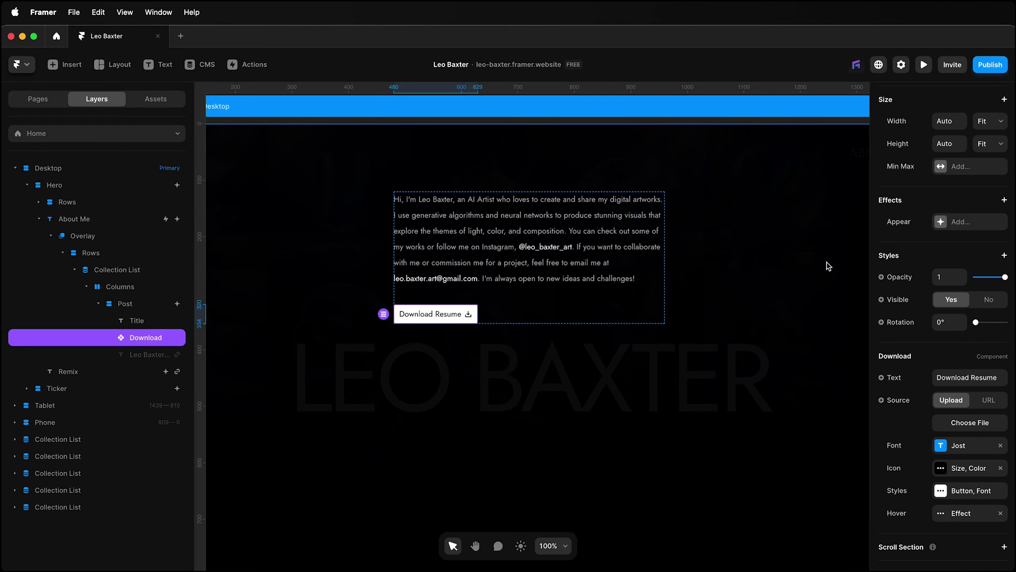
{"action": "left_click", "coordinate": [923, 70]}
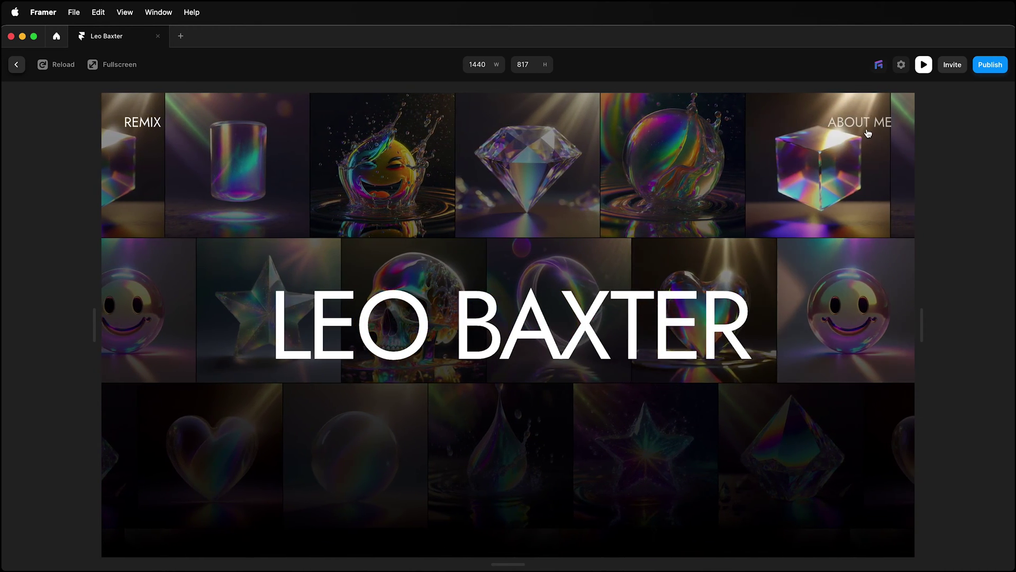
{"action": "left_click", "coordinate": [862, 125]}
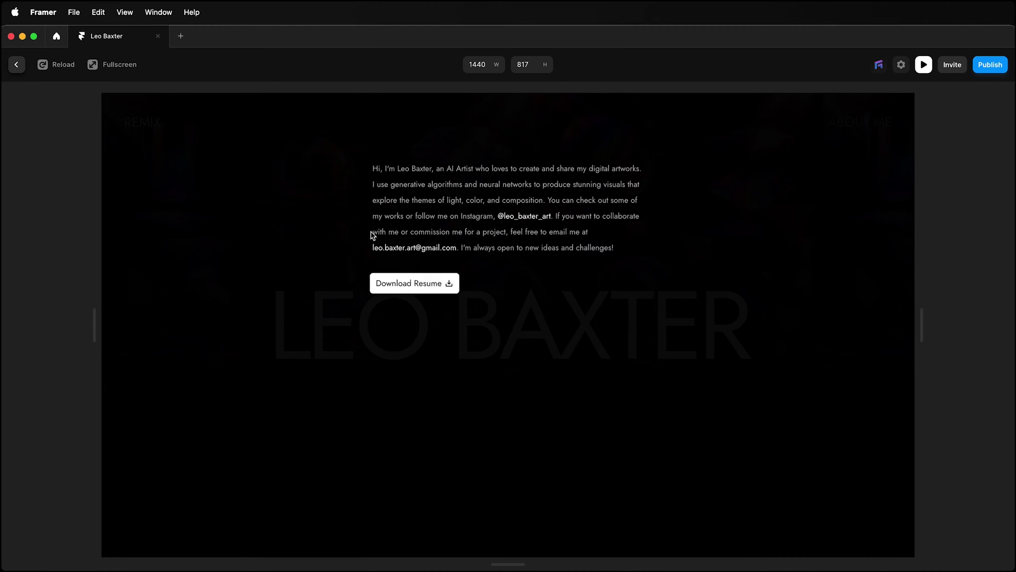
{"action": "left_click", "coordinate": [17, 64]}
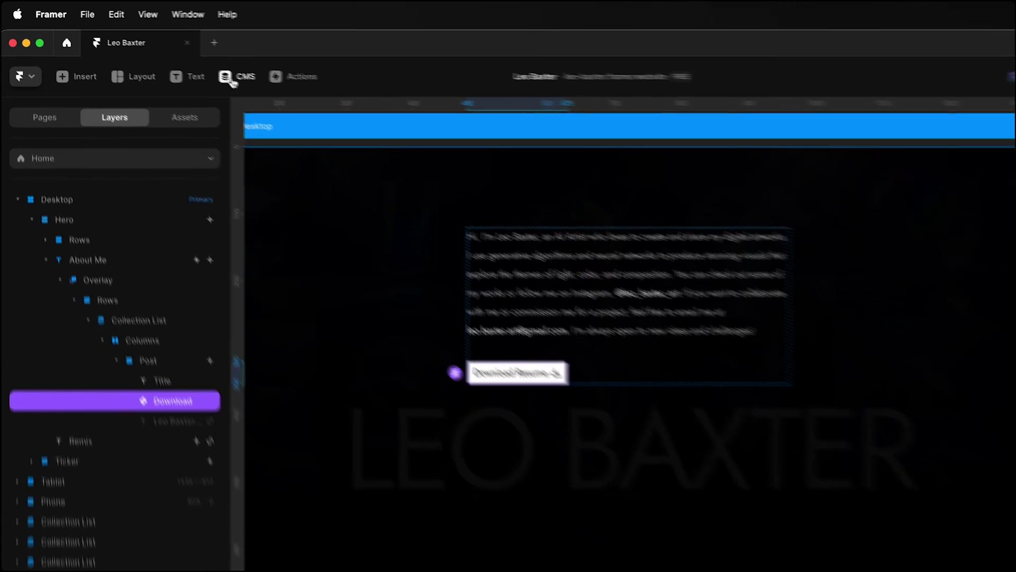
Step: Add a new File field to the CMS Content collection, placed after Content
{"action": "left_click", "coordinate": [200, 64]}
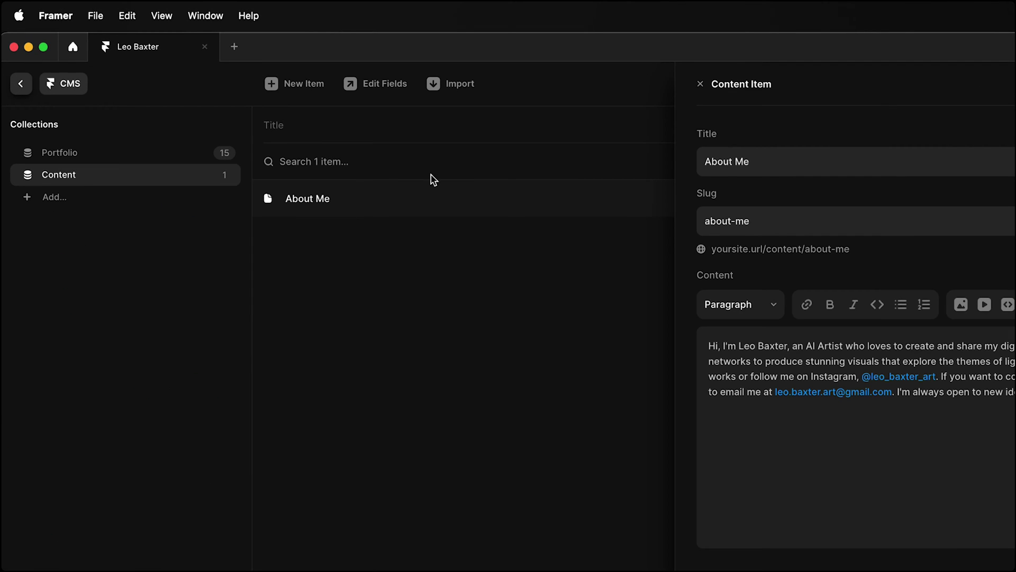
{"action": "left_click", "coordinate": [382, 83]}
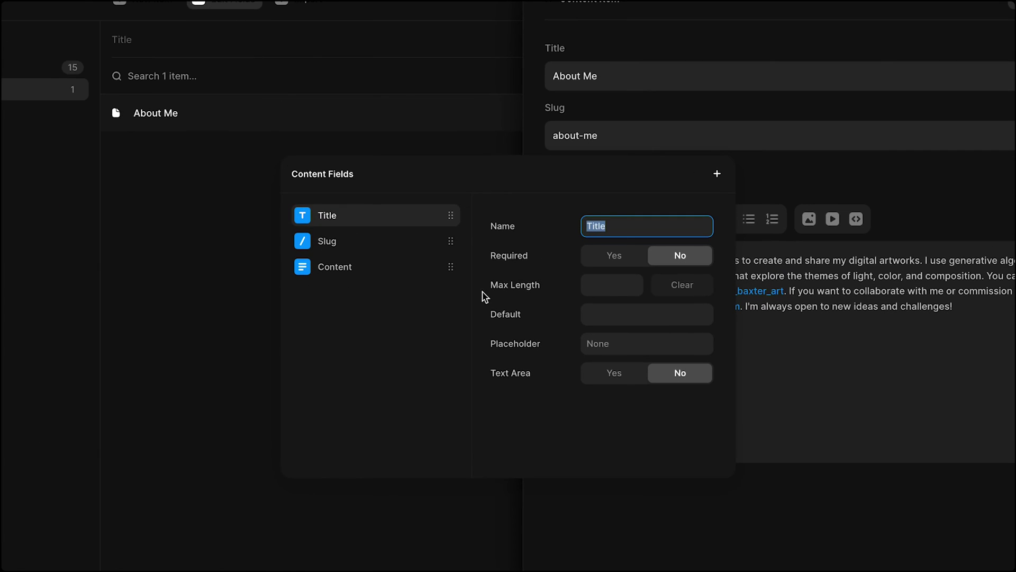
{"action": "left_click", "coordinate": [717, 174]}
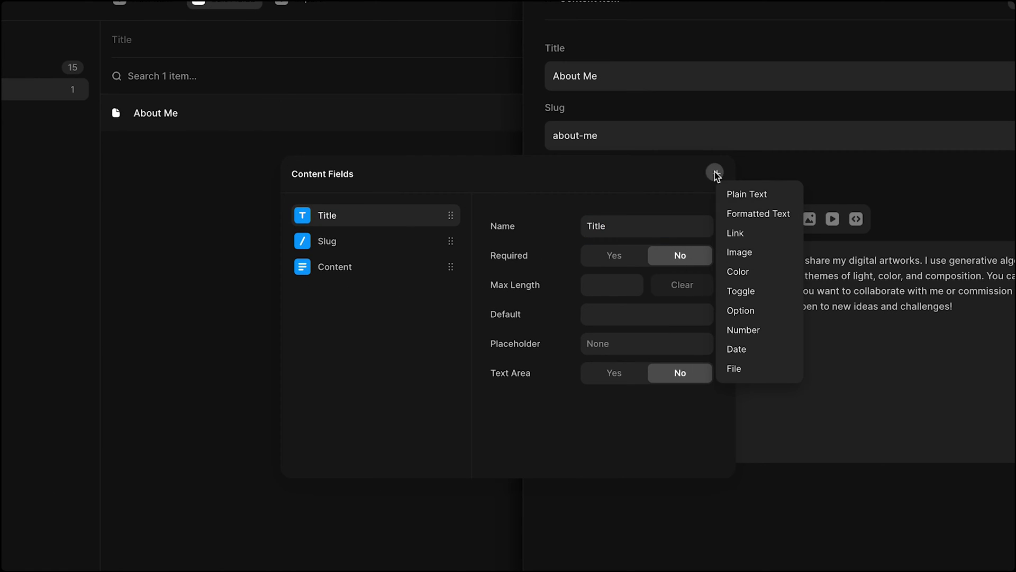
{"action": "left_click", "coordinate": [739, 371]}
{"action": "left_click", "coordinate": [326, 270]}
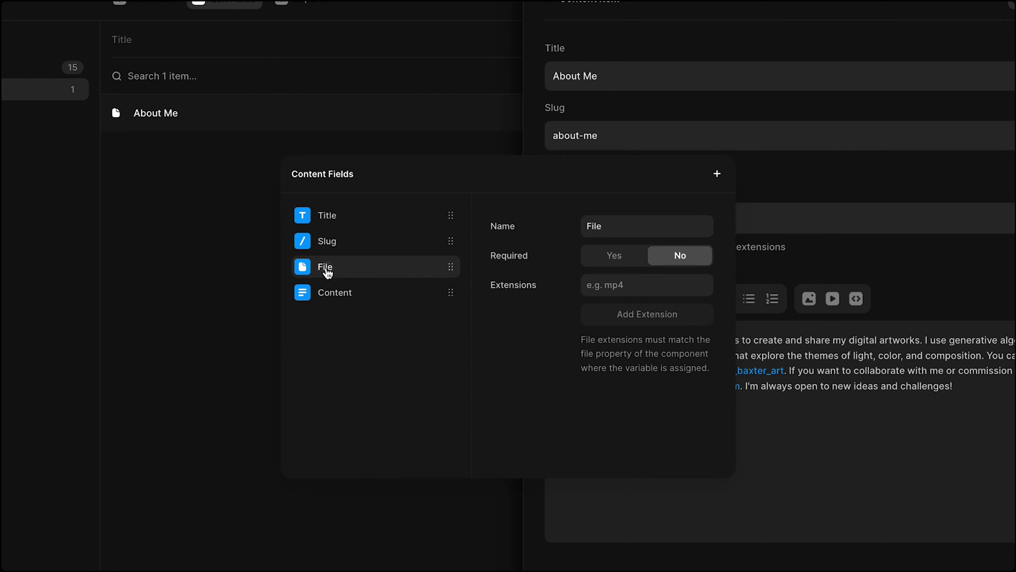
{"action": "left_click_drag", "start_coordinate": [328, 272], "coordinate": [333, 303]}
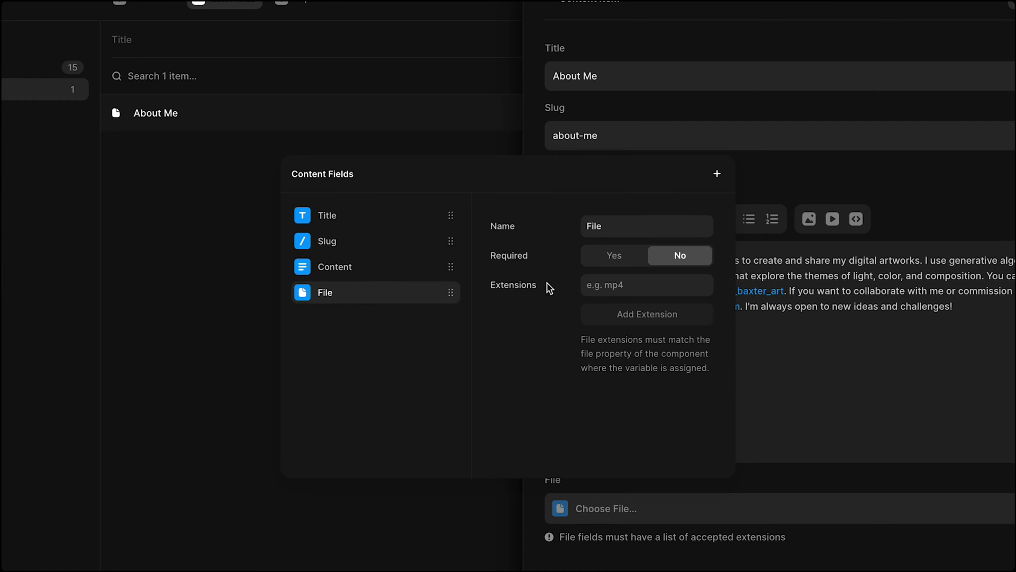
Step: Name the new field Resume and allow only .pdf files
{"action": "double_click", "coordinate": [607, 227]}
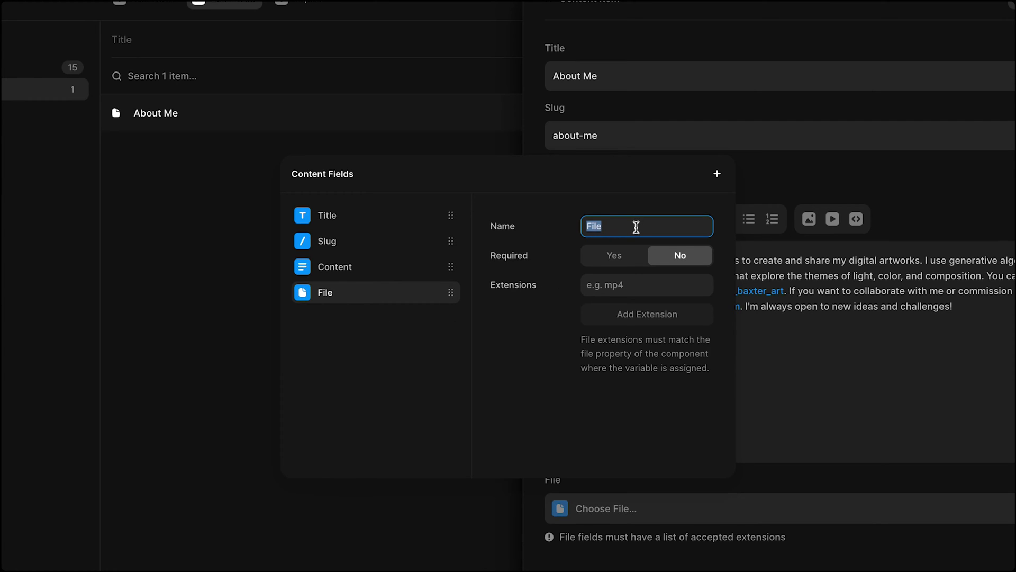
{"action": "type", "text": "Resume"}
{"action": "left_click", "coordinate": [657, 285]}
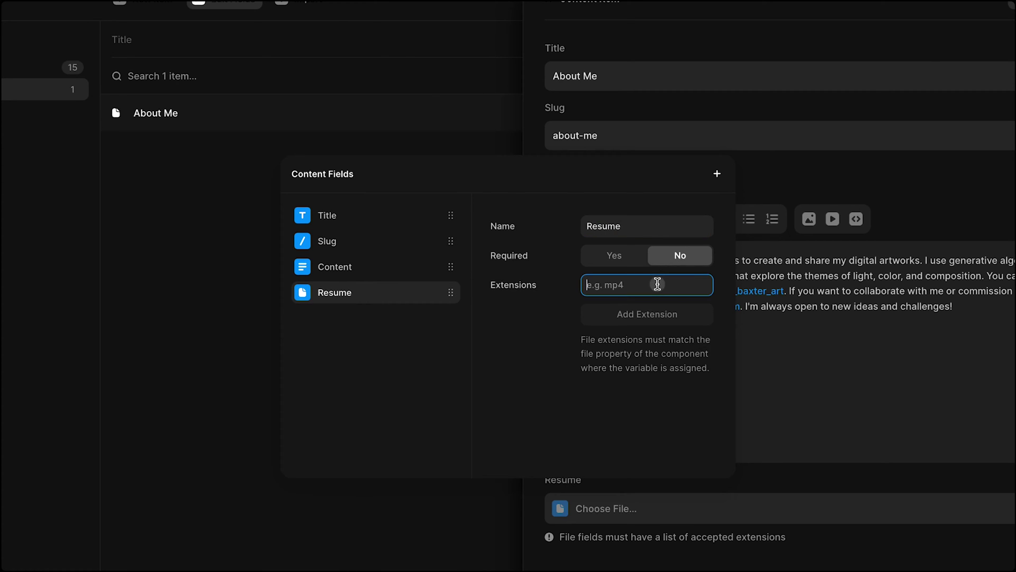
{"action": "type", "text": ".pdf"}
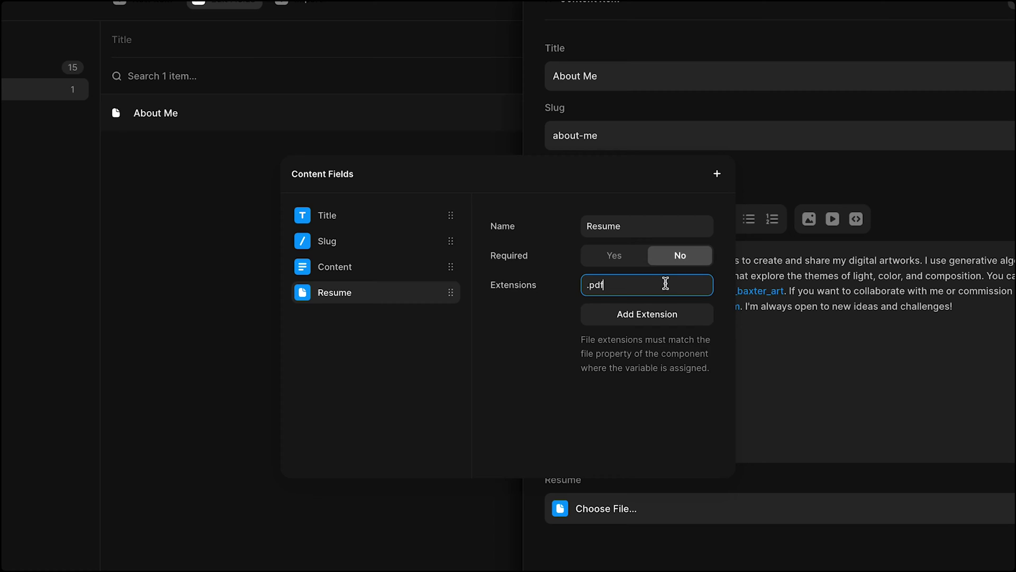
{"action": "left_click", "coordinate": [620, 316]}
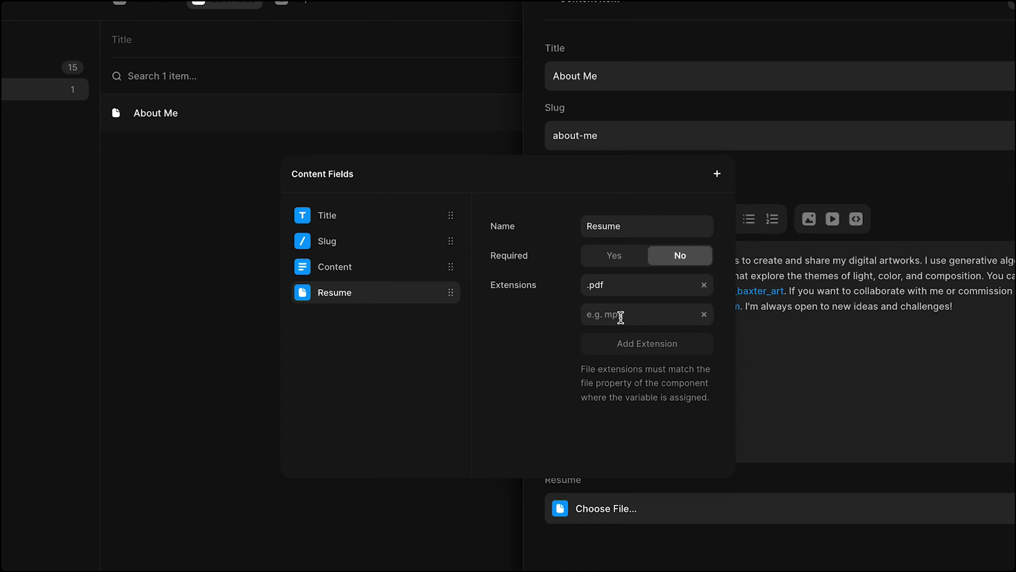
{"action": "left_click", "coordinate": [704, 316]}
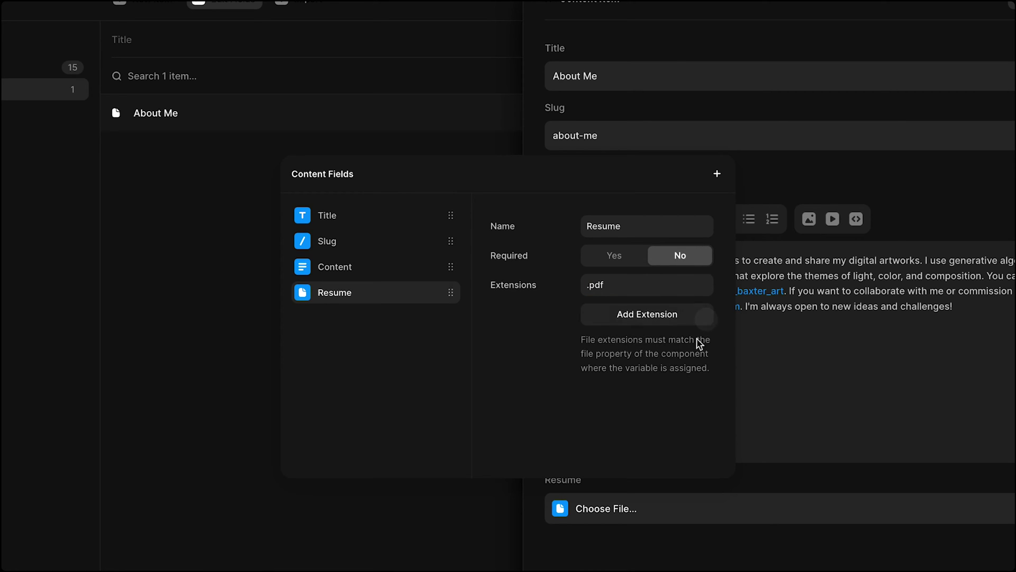
{"action": "left_click", "coordinate": [897, 480]}
Step: Upload the resume PDF from the Desktop into About Me's Resume field, then close the item
{"action": "left_click", "coordinate": [687, 516]}
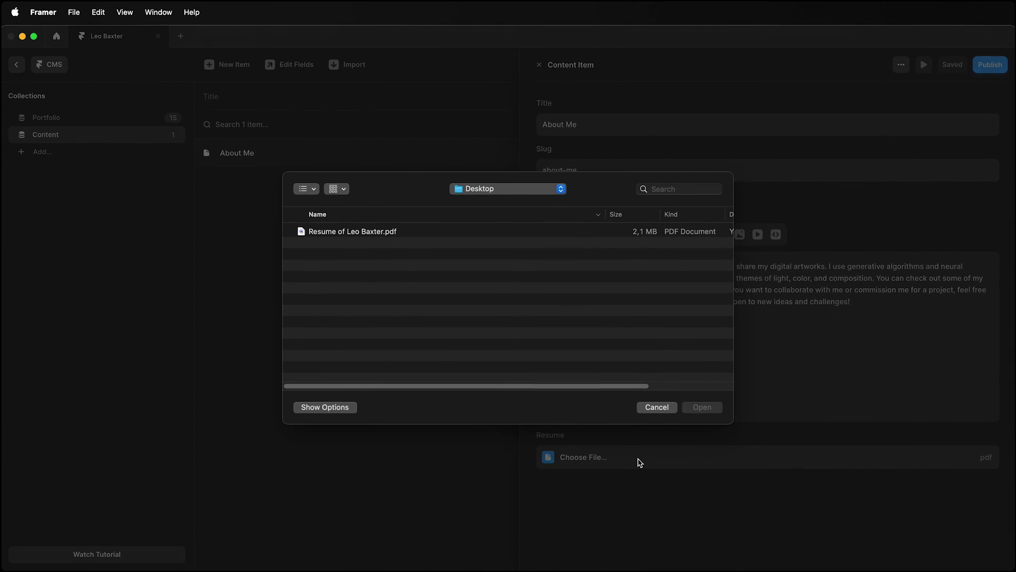
{"action": "left_click", "coordinate": [394, 233]}
{"action": "left_click", "coordinate": [709, 407]}
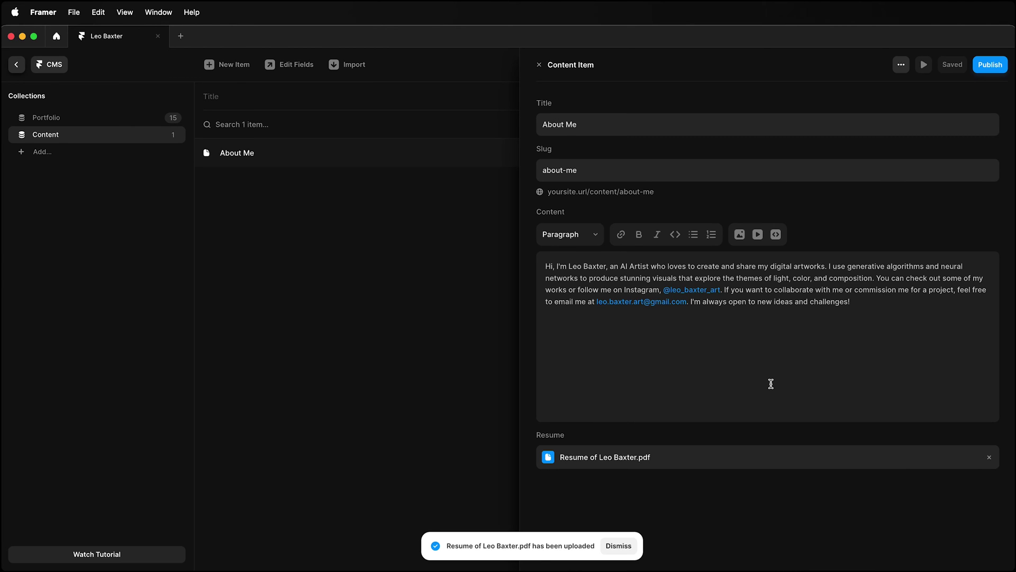
{"action": "left_click", "coordinate": [538, 65]}
Step: Link the About Me overlay's Download button file to the CMS Resume field and preview the site
{"action": "left_click", "coordinate": [18, 65]}
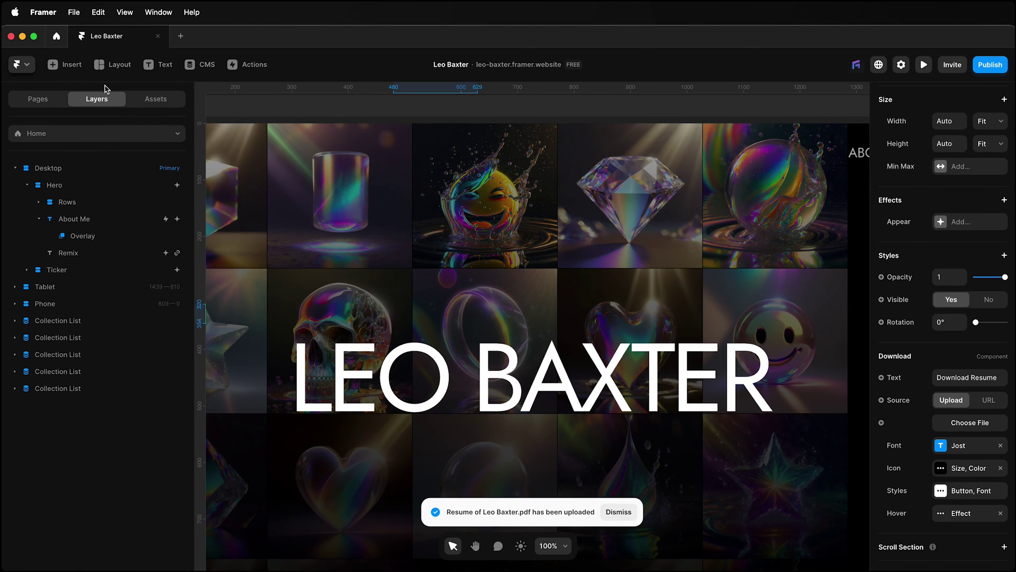
{"action": "left_click", "coordinate": [113, 237]}
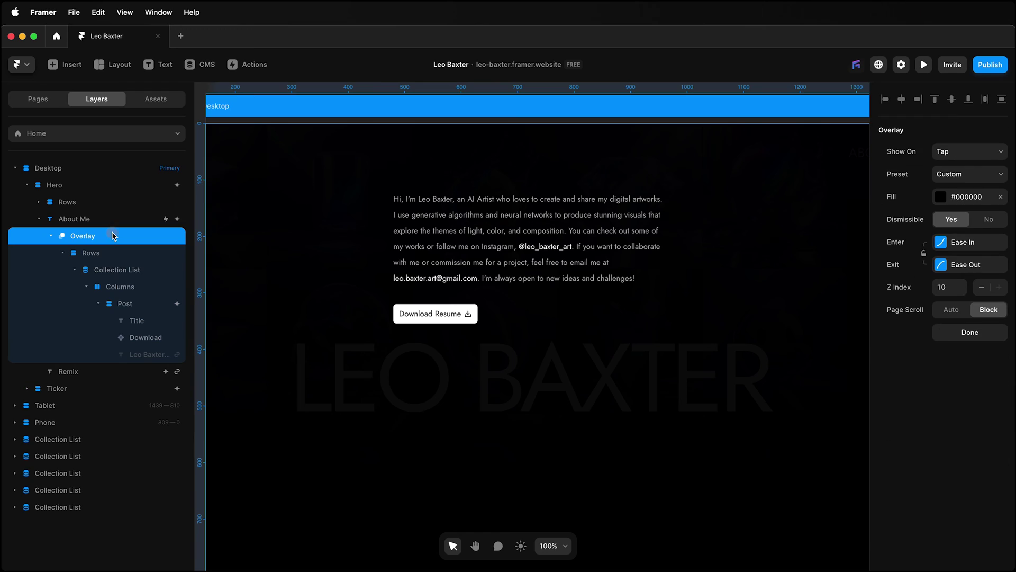
{"action": "left_click", "coordinate": [153, 343]}
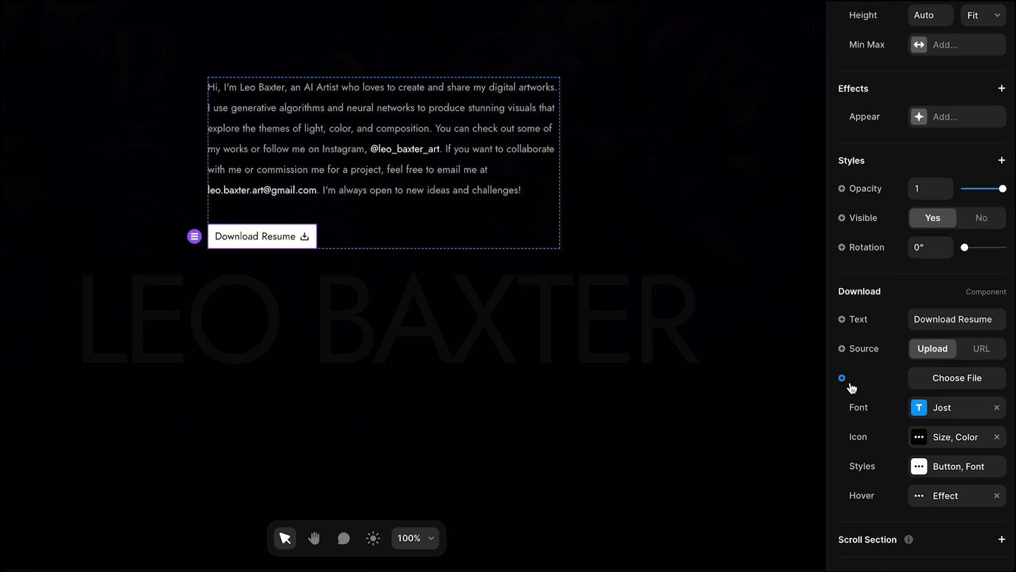
{"action": "left_click", "coordinate": [849, 383]}
{"action": "mouse_move", "coordinate": [856, 402]}
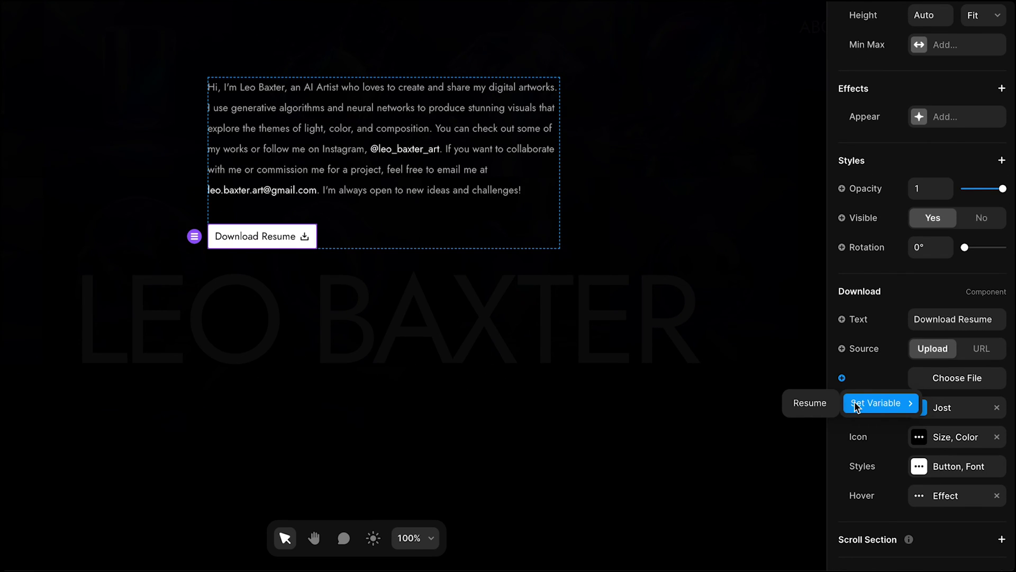
{"action": "left_click", "coordinate": [804, 405]}
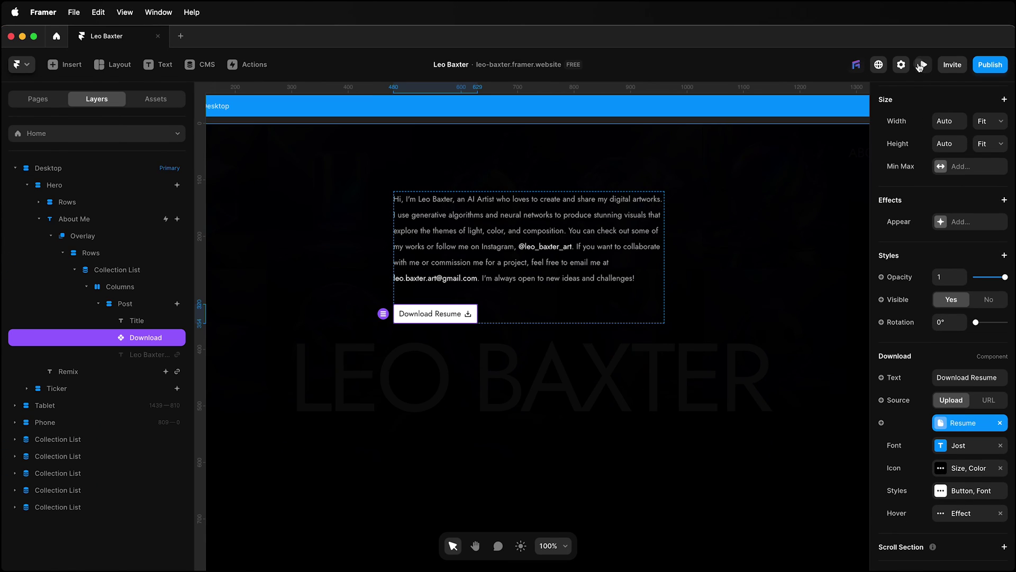
{"action": "left_click", "coordinate": [924, 65]}
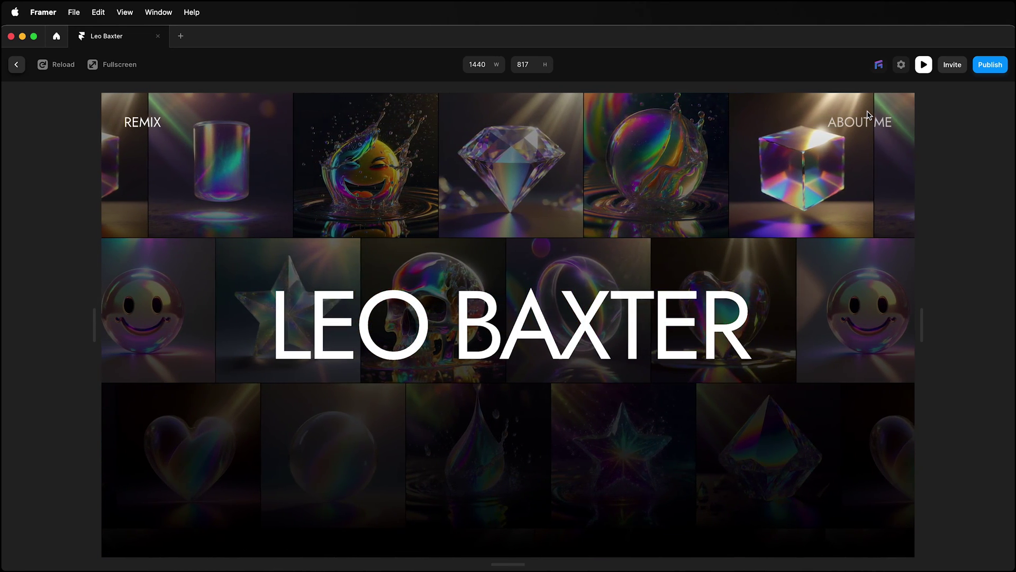
{"action": "left_click", "coordinate": [851, 123]}
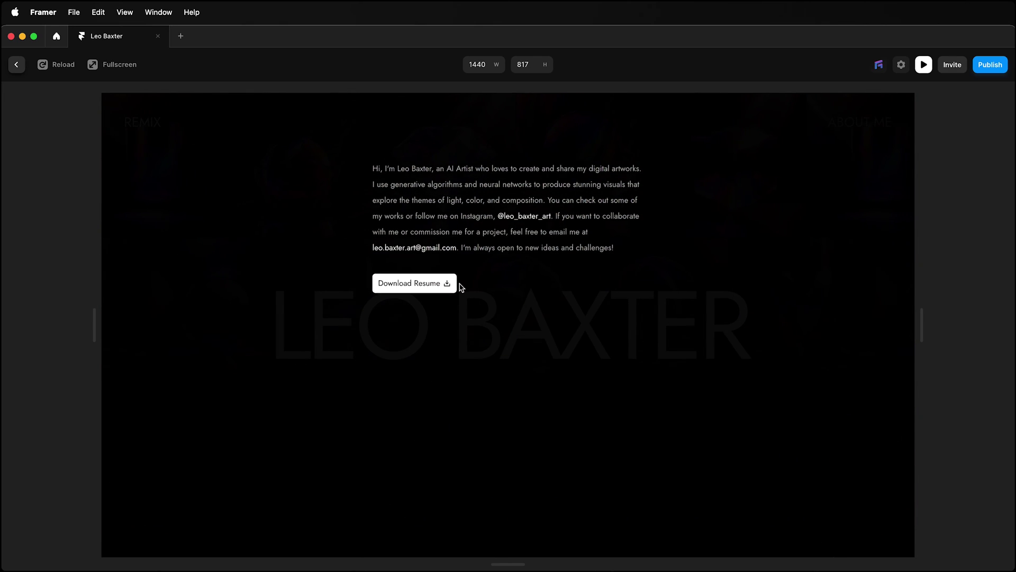
{"action": "left_click", "coordinate": [16, 64]}
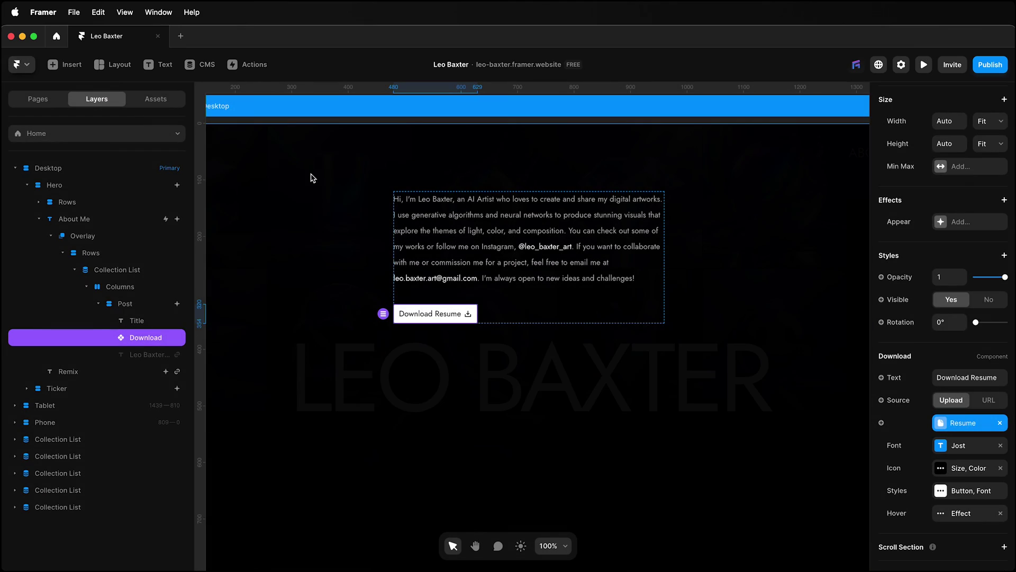
{"action": "left_click", "coordinate": [990, 65]}
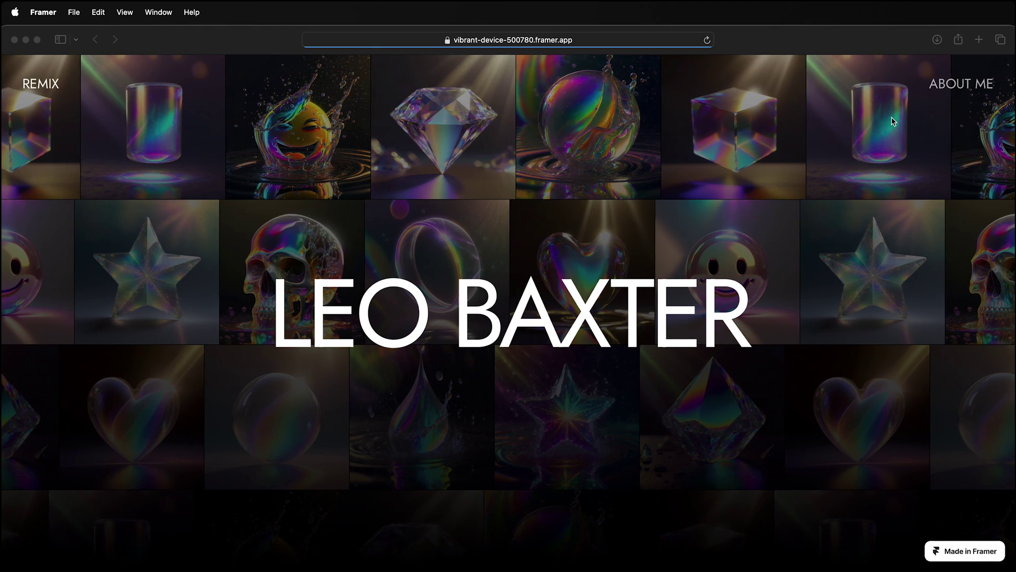
Step: On the live site, open the About Me overlay and download the resume PDF, allowing the download
{"action": "left_click", "coordinate": [948, 87]}
{"action": "left_click", "coordinate": [946, 85]}
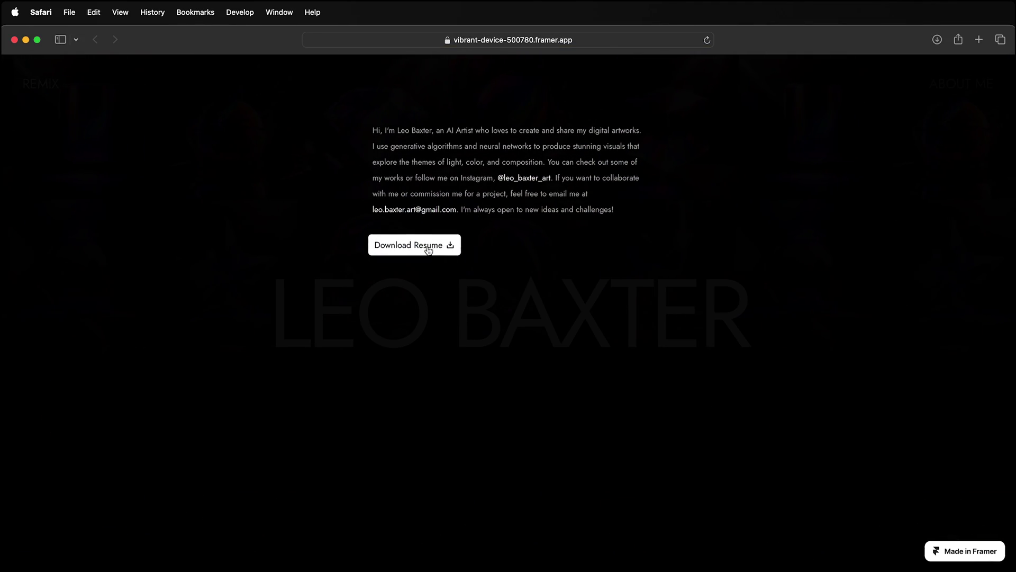
{"action": "left_click", "coordinate": [428, 251]}
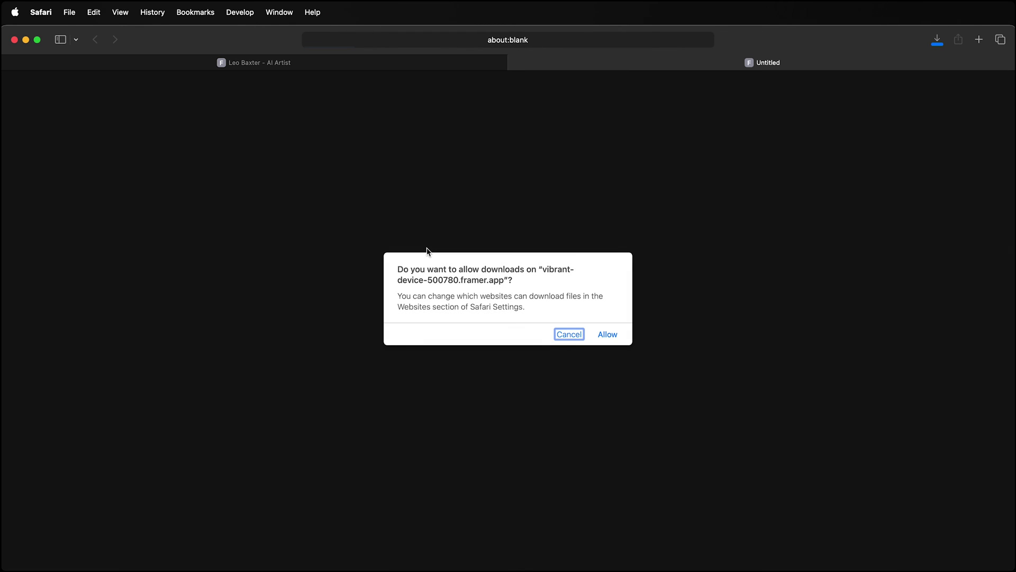
{"action": "left_click", "coordinate": [607, 334]}
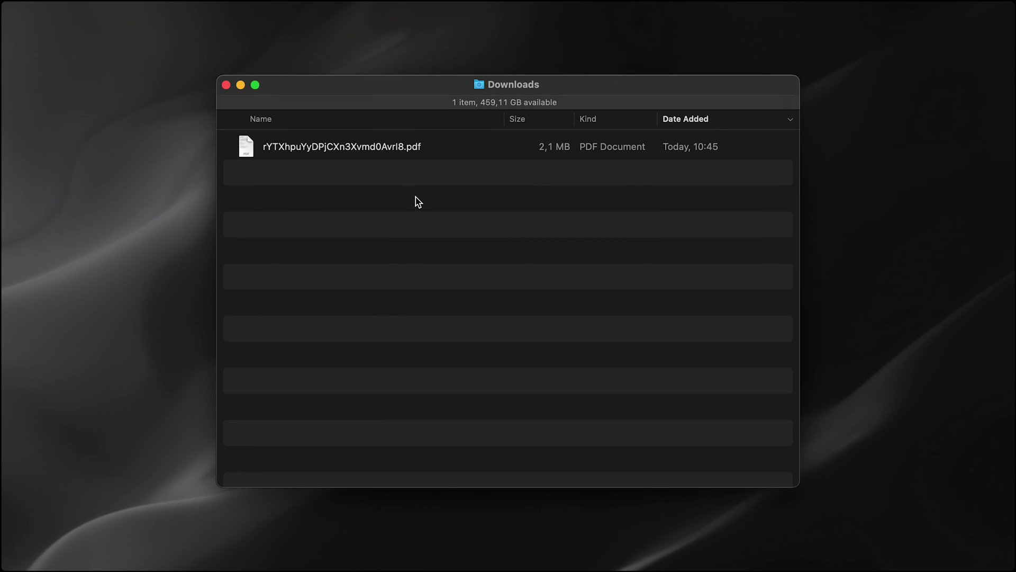
Step: Select the 2,1 MB resume PDF in Downloads to confirm it arrived today
{"action": "left_click", "coordinate": [382, 151]}
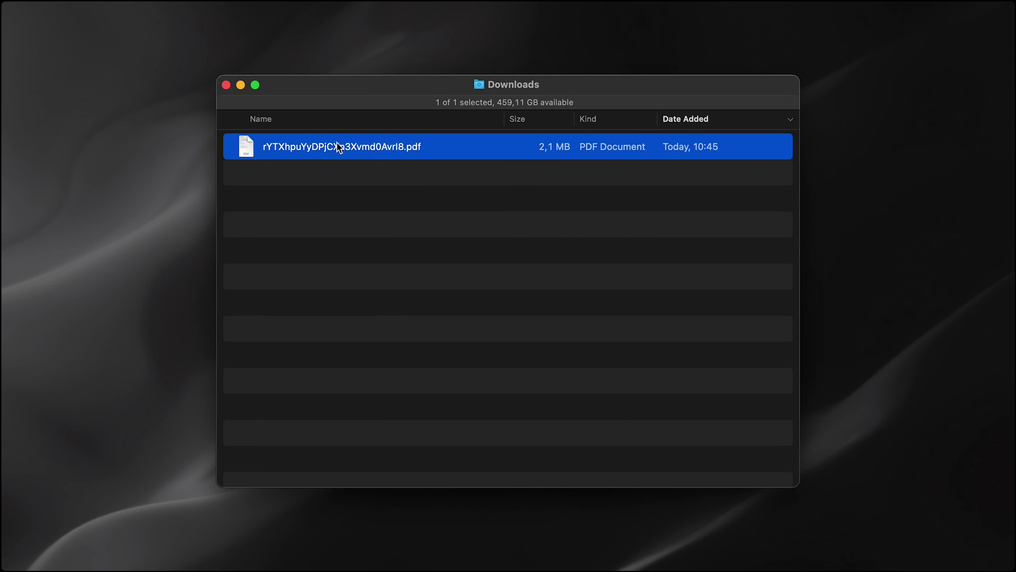